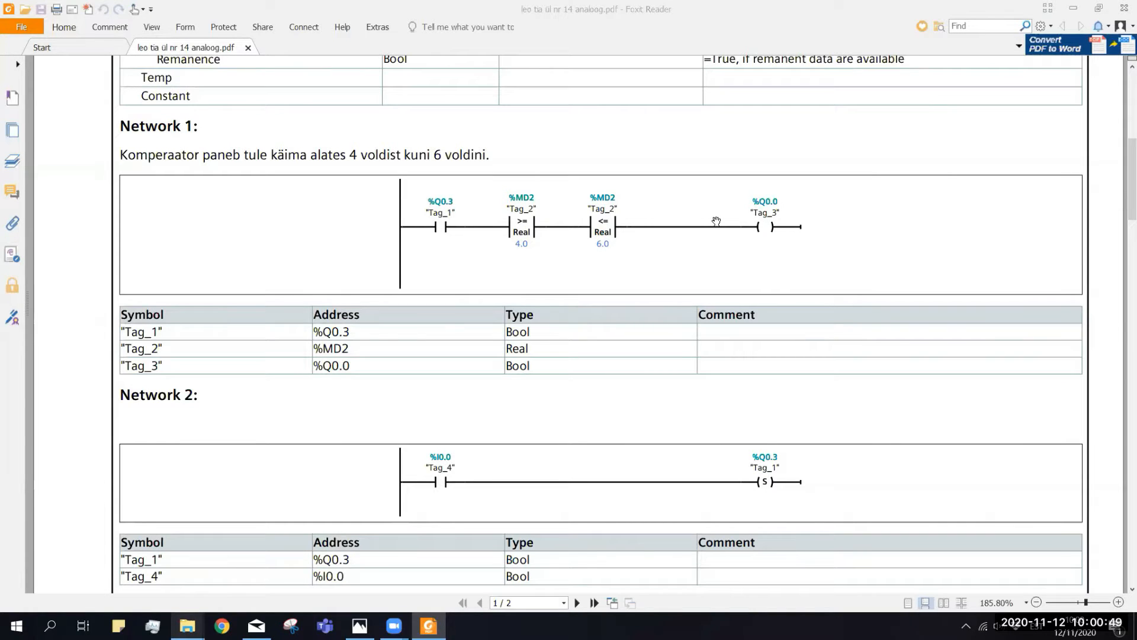
Step: Examine the comparator rung in Network 1, the set coil in Network 2 and the NORM_X and SCALE_X blocks in Network 3
{"action": "scroll", "coordinate": [717, 221], "scroll_direction": "down", "scroll_amount": 5}
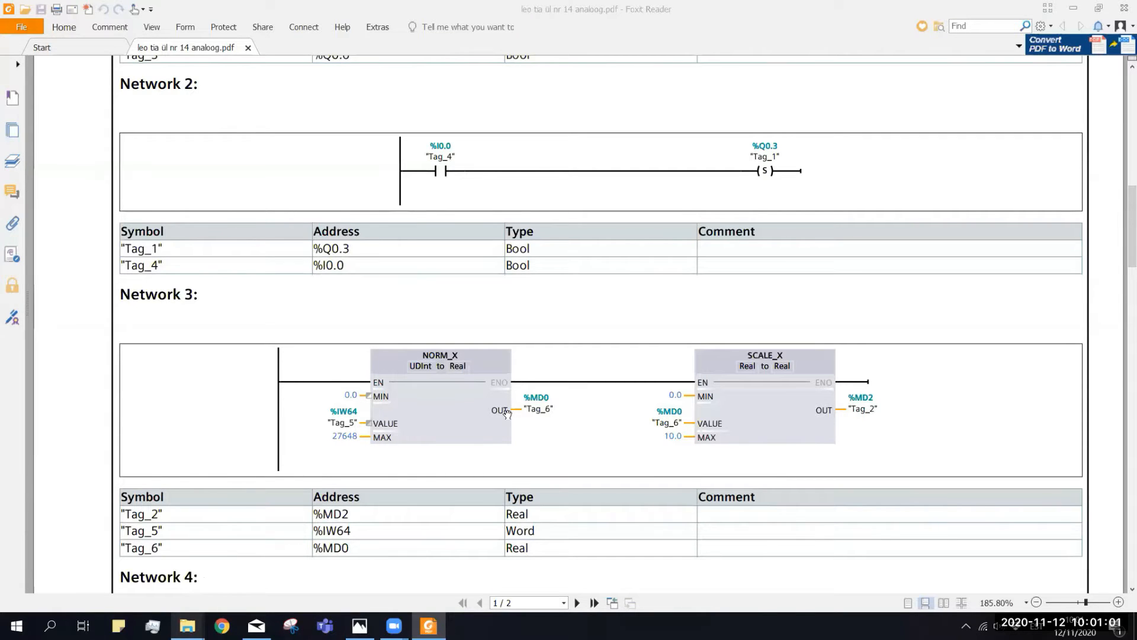
{"action": "scroll", "coordinate": [480, 413], "scroll_direction": "up", "scroll_amount": 6}
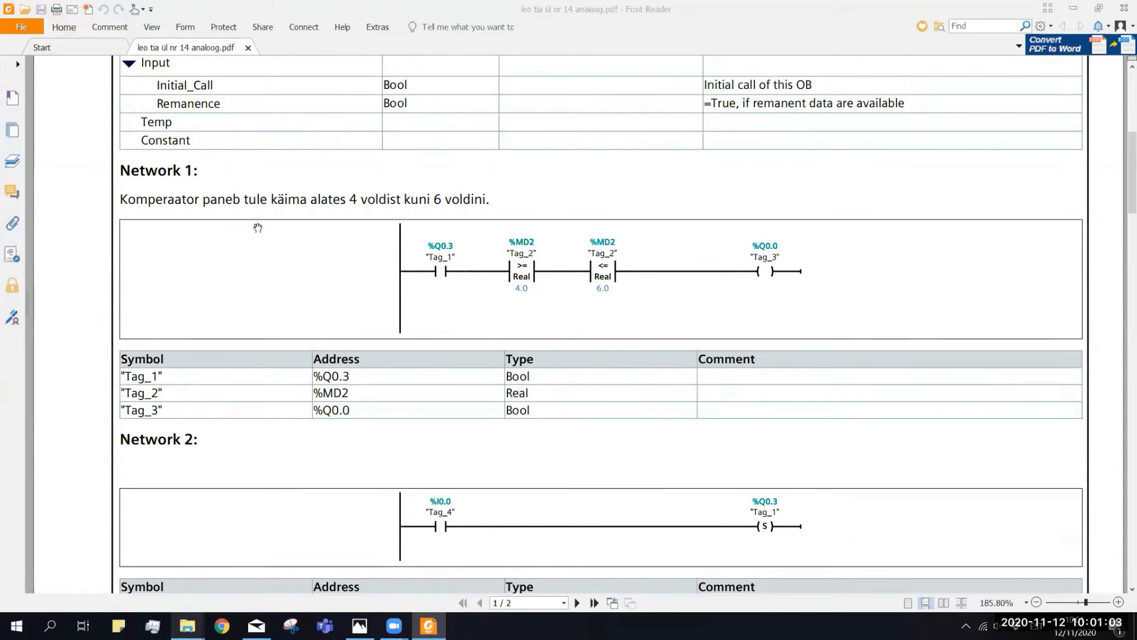
{"action": "scroll", "coordinate": [263, 231], "scroll_direction": "down", "scroll_amount": 1}
{"action": "scroll", "coordinate": [255, 233], "scroll_direction": "down", "scroll_amount": 2}
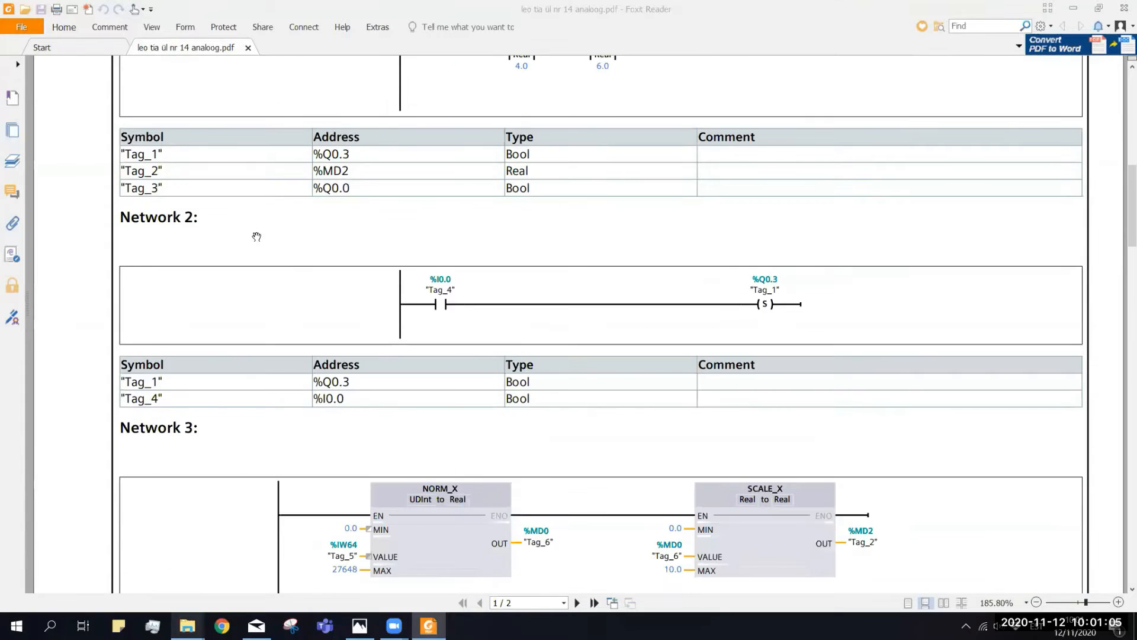
{"action": "scroll", "coordinate": [257, 237], "scroll_direction": "up", "scroll_amount": 1}
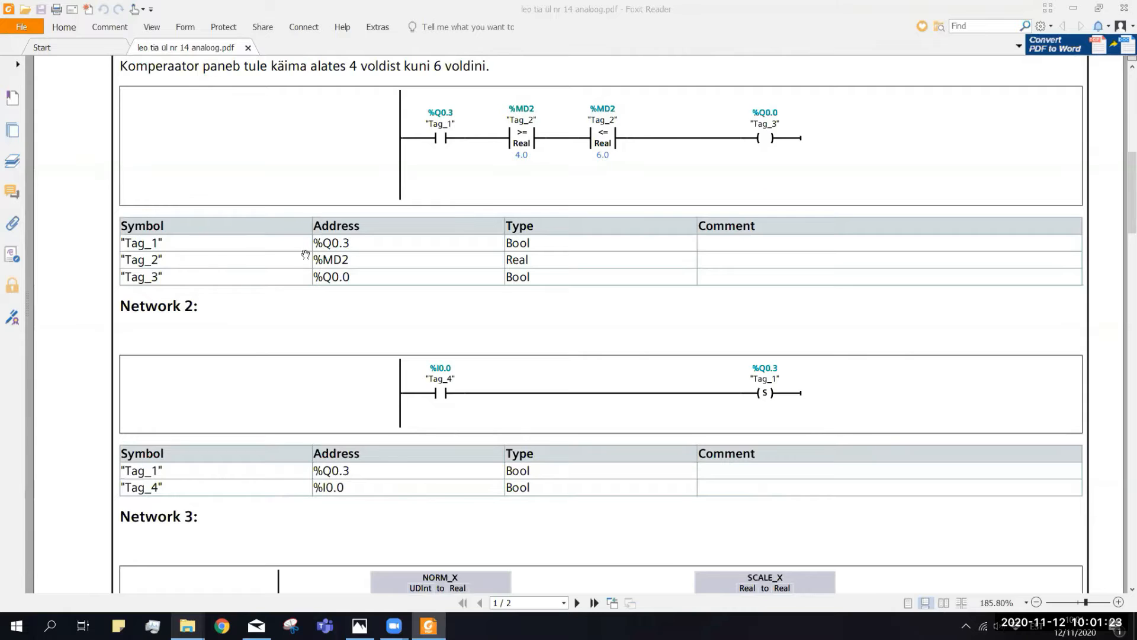
{"action": "scroll", "coordinate": [519, 468], "scroll_direction": "down", "scroll_amount": 5}
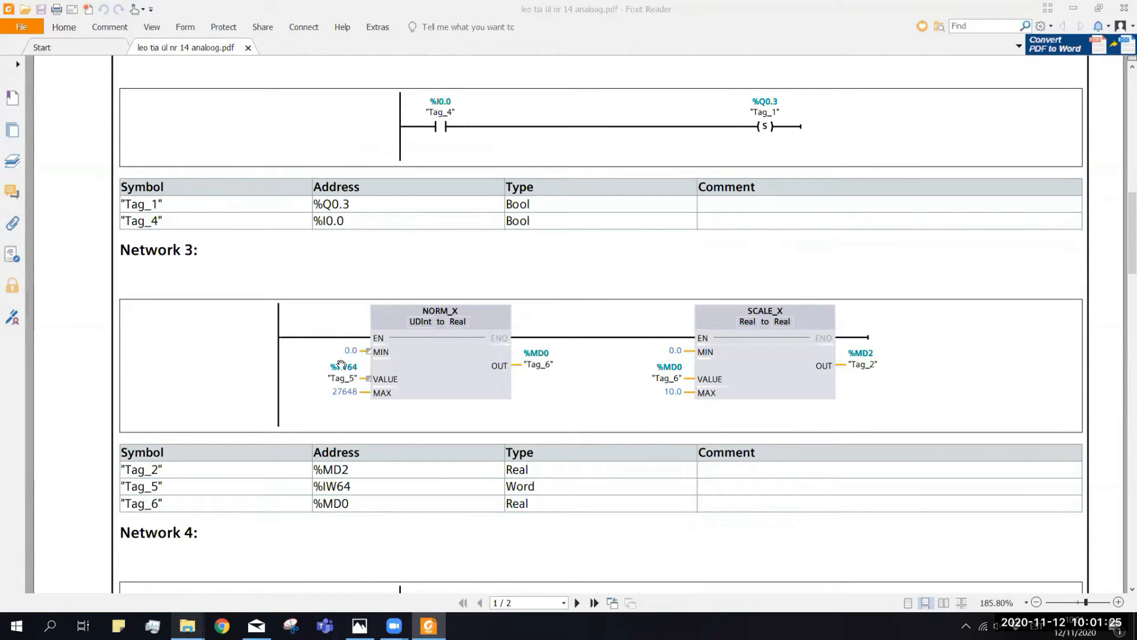
{"action": "scroll", "coordinate": [342, 361], "scroll_direction": "up", "scroll_amount": 5}
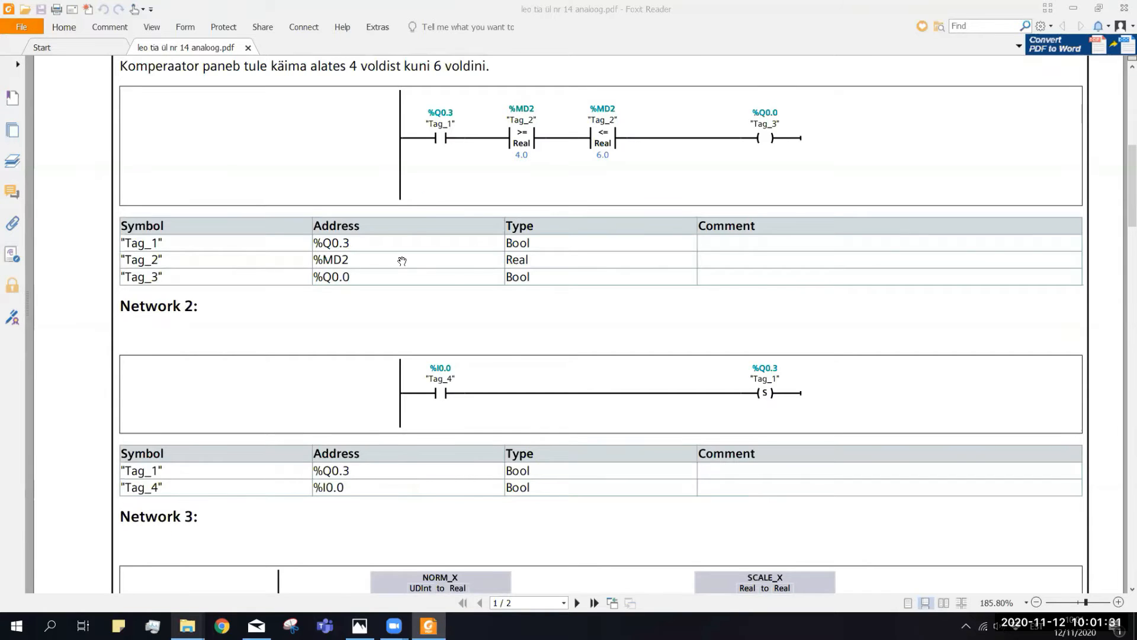
{"action": "scroll", "coordinate": [402, 260], "scroll_direction": "up", "scroll_amount": 2}
{"action": "scroll", "coordinate": [402, 261], "scroll_direction": "down", "scroll_amount": 2}
{"action": "scroll", "coordinate": [484, 391], "scroll_direction": "up", "scroll_amount": 1, "text": "ctrl"}
{"action": "scroll", "coordinate": [452, 382], "scroll_direction": "up", "scroll_amount": 2, "text": "ctrl"}
{"action": "scroll", "coordinate": [452, 382], "scroll_direction": "down", "scroll_amount": 3, "text": "ctrl"}
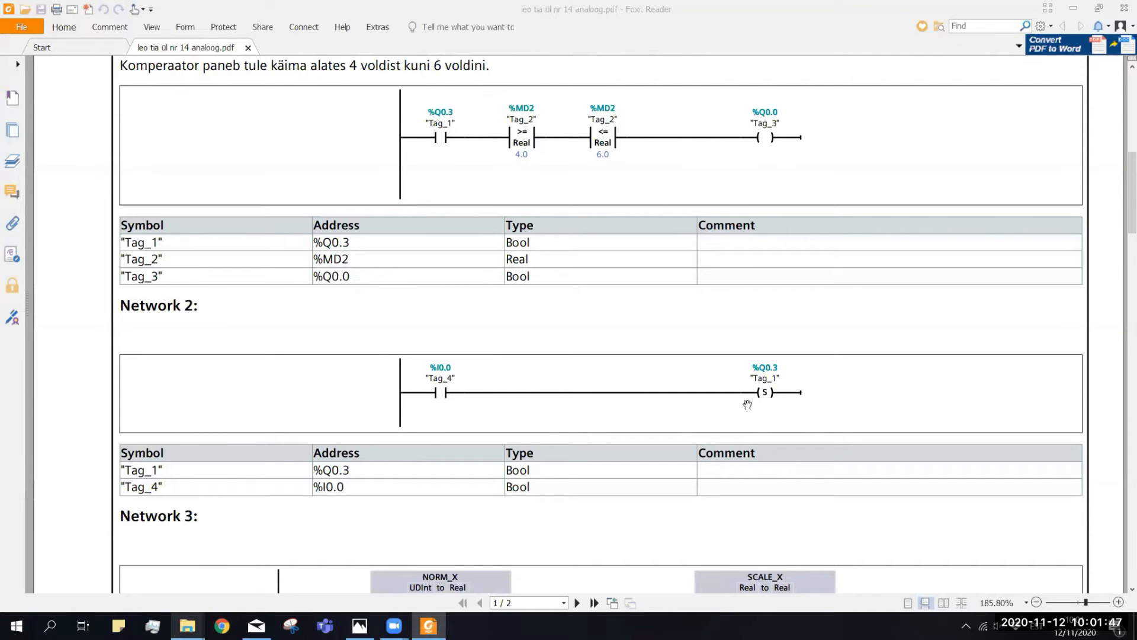
Step: Read through Networks 3 to 7, including the comparator rungs and the reset coils, and return to Network 1
{"action": "scroll", "coordinate": [801, 391], "scroll_direction": "down", "scroll_amount": 5}
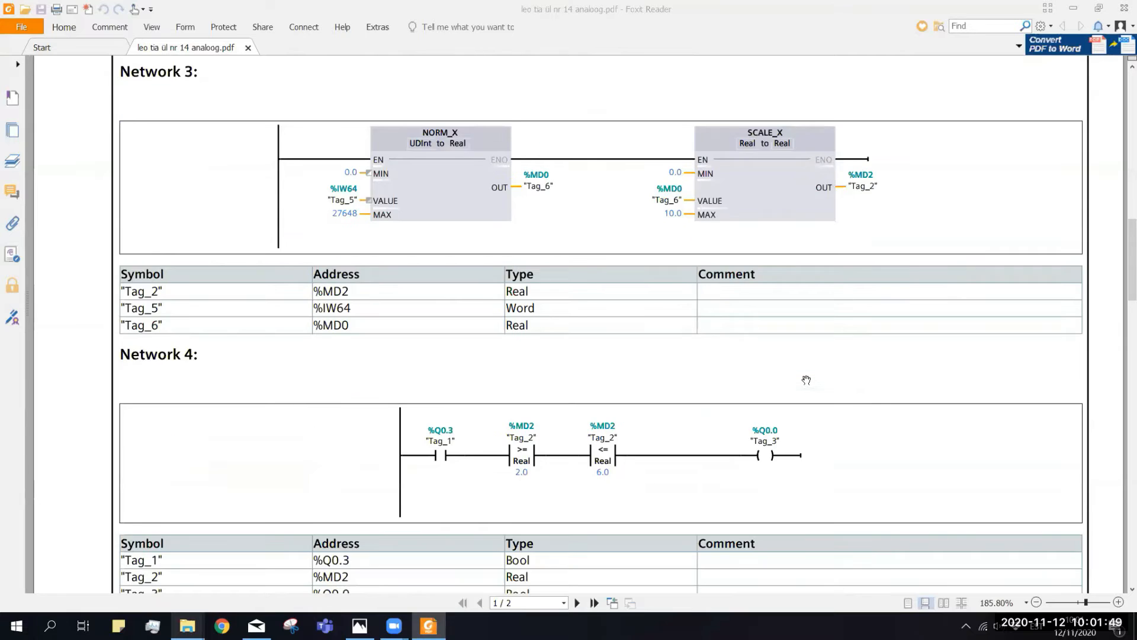
{"action": "scroll", "coordinate": [807, 379], "scroll_direction": "down", "scroll_amount": 13}
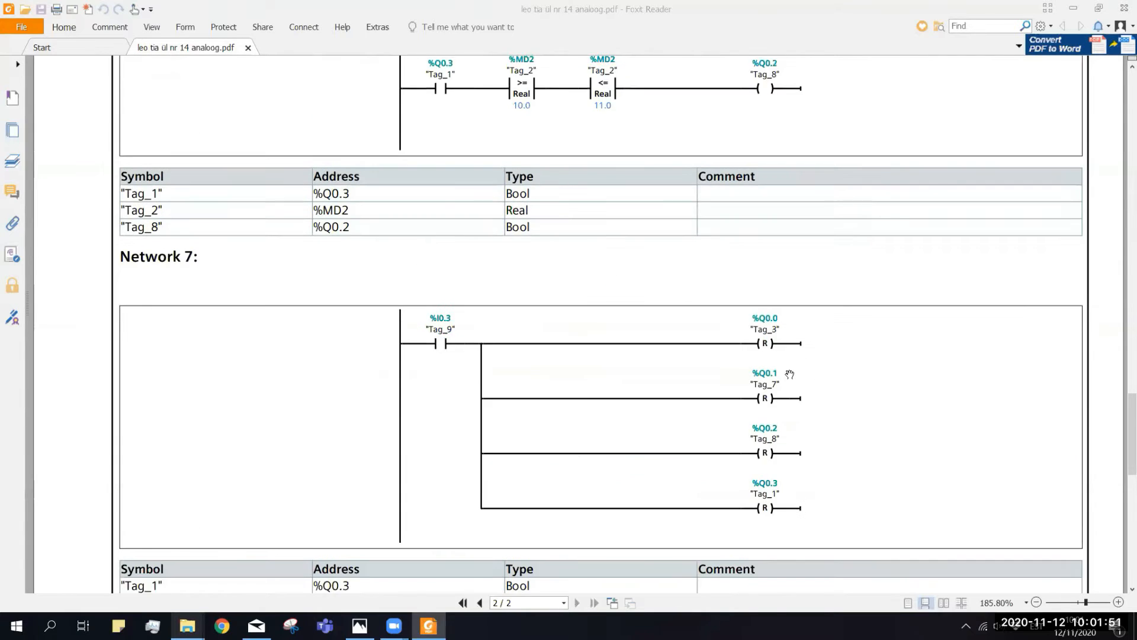
{"action": "scroll", "coordinate": [790, 374], "scroll_direction": "down", "scroll_amount": 4}
{"action": "scroll", "coordinate": [789, 375], "scroll_direction": "up", "scroll_amount": 3}
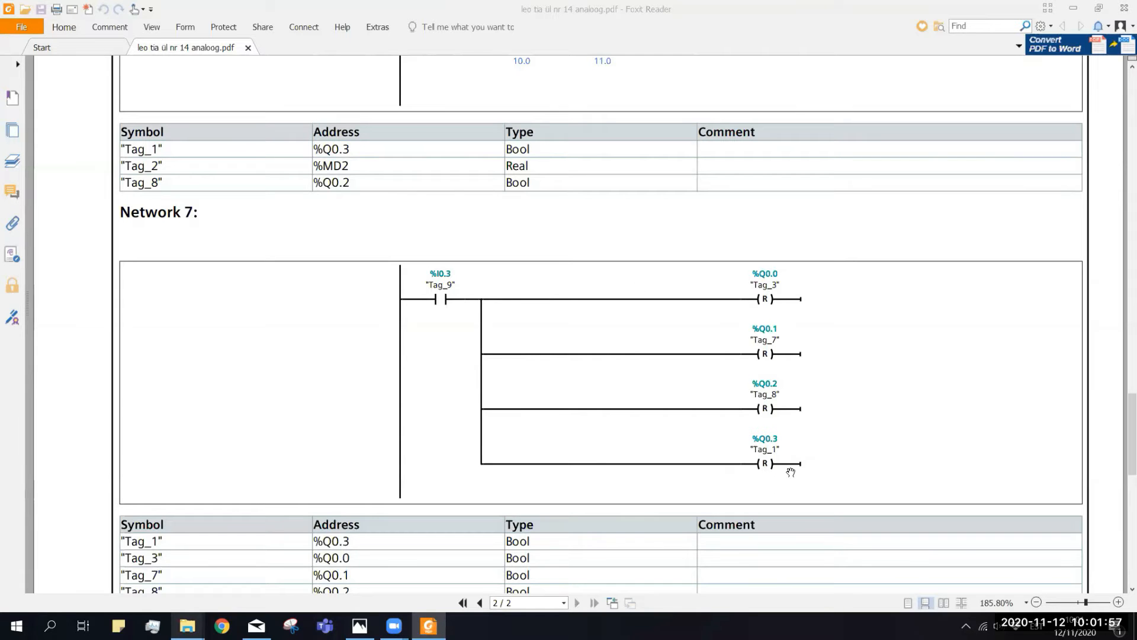
{"action": "scroll", "coordinate": [782, 469], "scroll_direction": "up", "scroll_amount": 8}
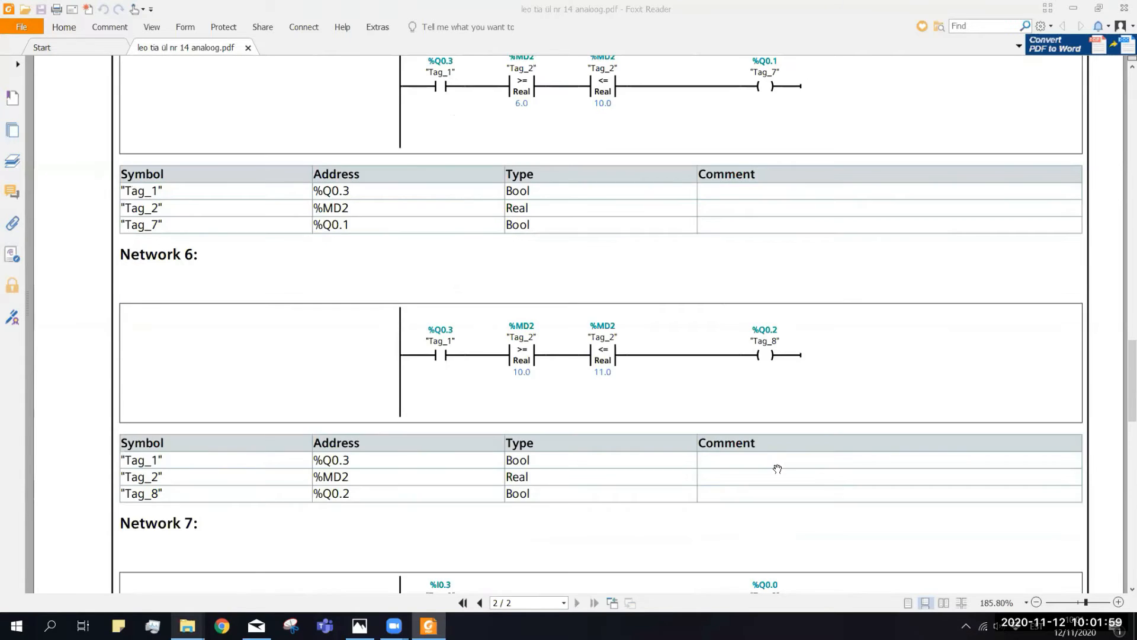
{"action": "scroll", "coordinate": [778, 470], "scroll_direction": "up", "scroll_amount": 10}
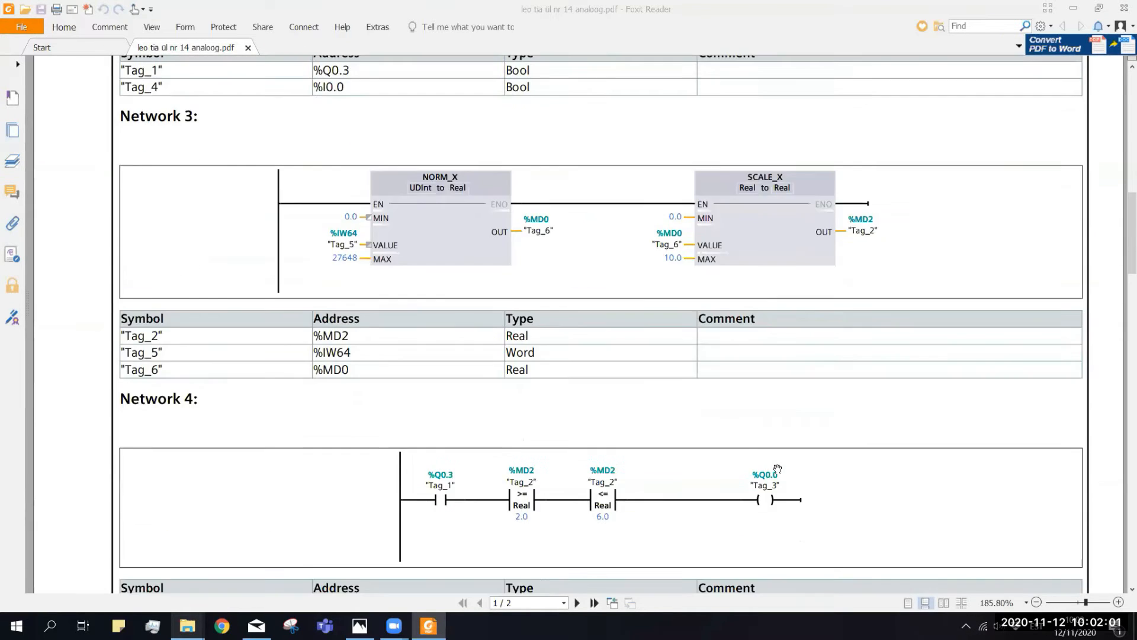
{"action": "scroll", "coordinate": [778, 469], "scroll_direction": "up", "scroll_amount": 3}
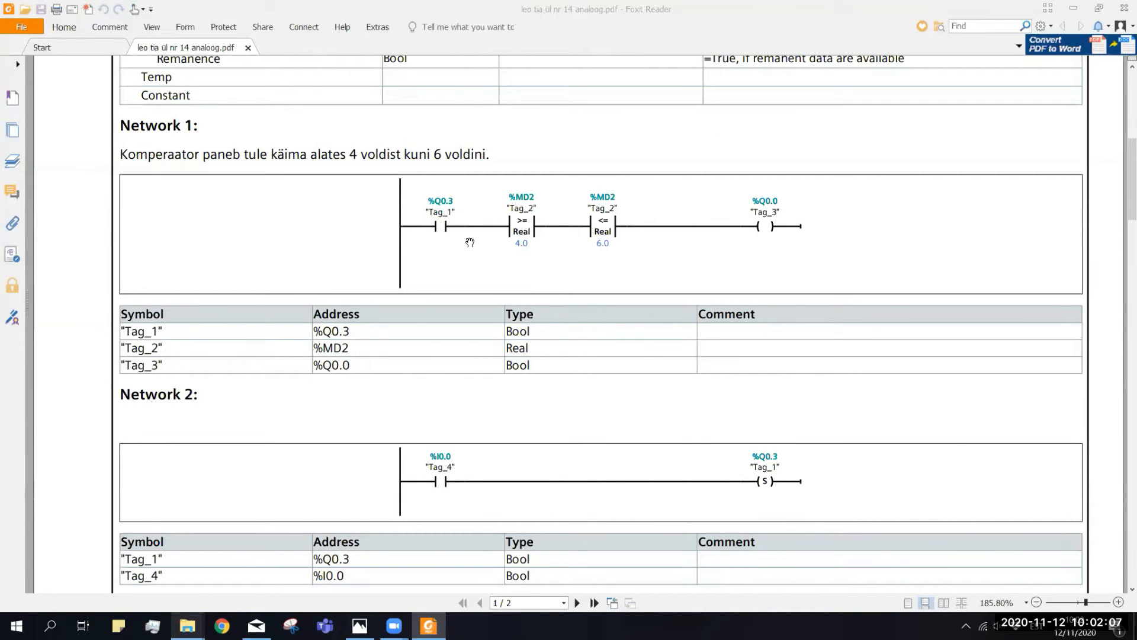
Step: Draw an arrow from the %Q0.3 set coil in Network 2 to the Tag_1 contact in Network 1
{"action": "left_click", "coordinate": [108, 27]}
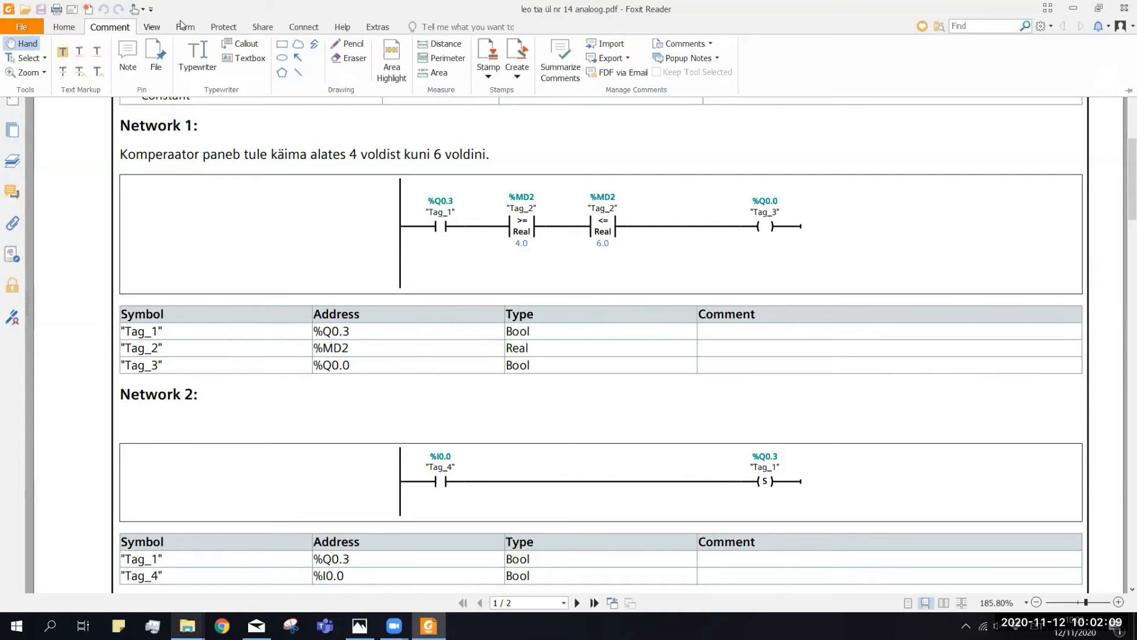
{"action": "left_click", "coordinate": [298, 60]}
{"action": "left_click_drag", "start_coordinate": [764, 473], "coordinate": [433, 229]}
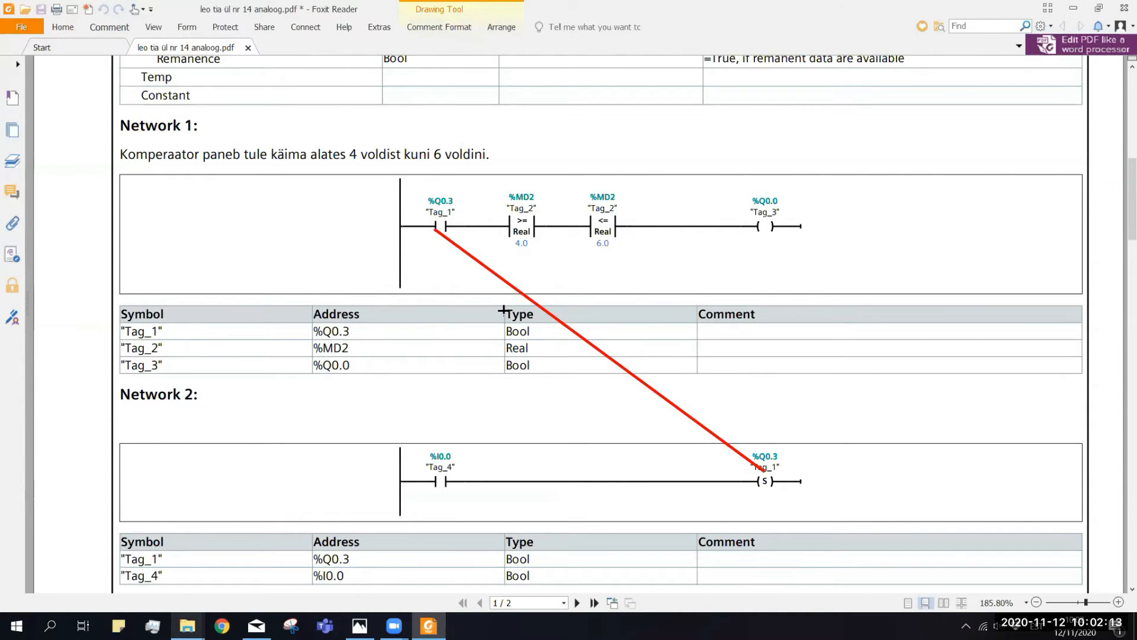
Step: Add short arrows pointing at the %Q0.3 Tag_1 contacts in Networks 4, 5 and 6
{"action": "scroll", "coordinate": [510, 310], "scroll_direction": "down", "scroll_amount": 10}
{"action": "mouse_move", "coordinate": [515, 325]}
{"action": "left_mouse_down"}
{"action": "mouse_move", "coordinate": [445, 391]}
{"action": "mouse_move", "coordinate": [446, 459]}
{"action": "left_mouse_up"}
{"action": "scroll", "coordinate": [484, 437], "scroll_direction": "down", "scroll_amount": 10}
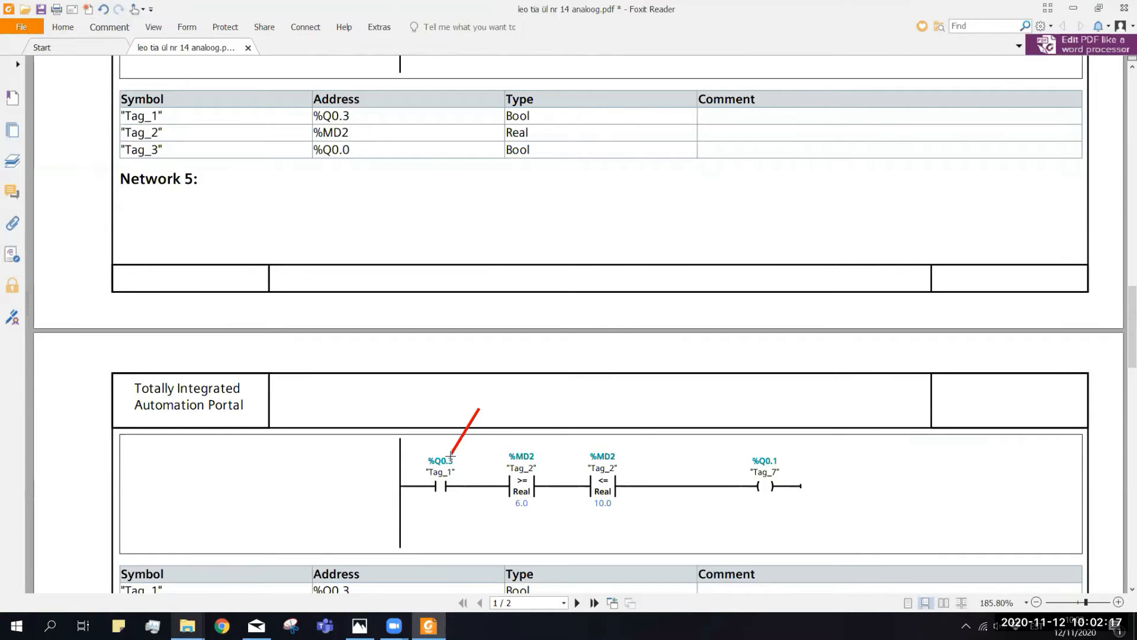
{"action": "scroll", "coordinate": [483, 468], "scroll_direction": "down", "scroll_amount": 10}
{"action": "left_click_drag", "start_coordinate": [460, 283], "coordinate": [445, 325]}
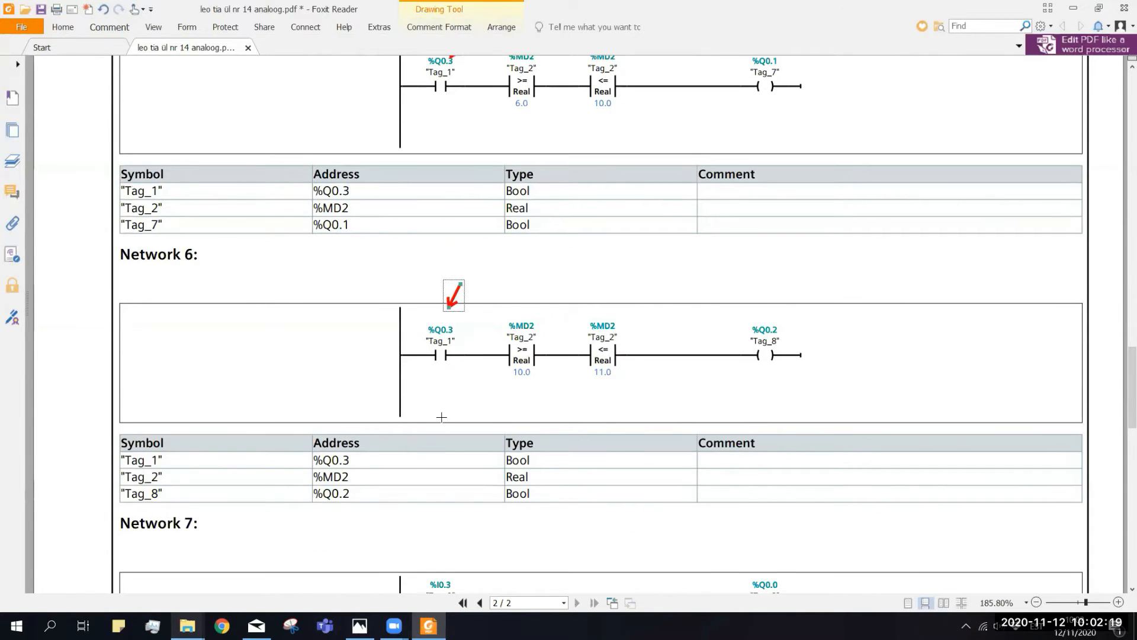
Step: Check the end of Network 7, then closely examine the arrow linking Network 2's set coil to Network 1's Tag_1 contact
{"action": "scroll", "coordinate": [456, 355], "scroll_direction": "down", "scroll_amount": 5}
{"action": "scroll", "coordinate": [471, 252], "scroll_direction": "down", "scroll_amount": 5}
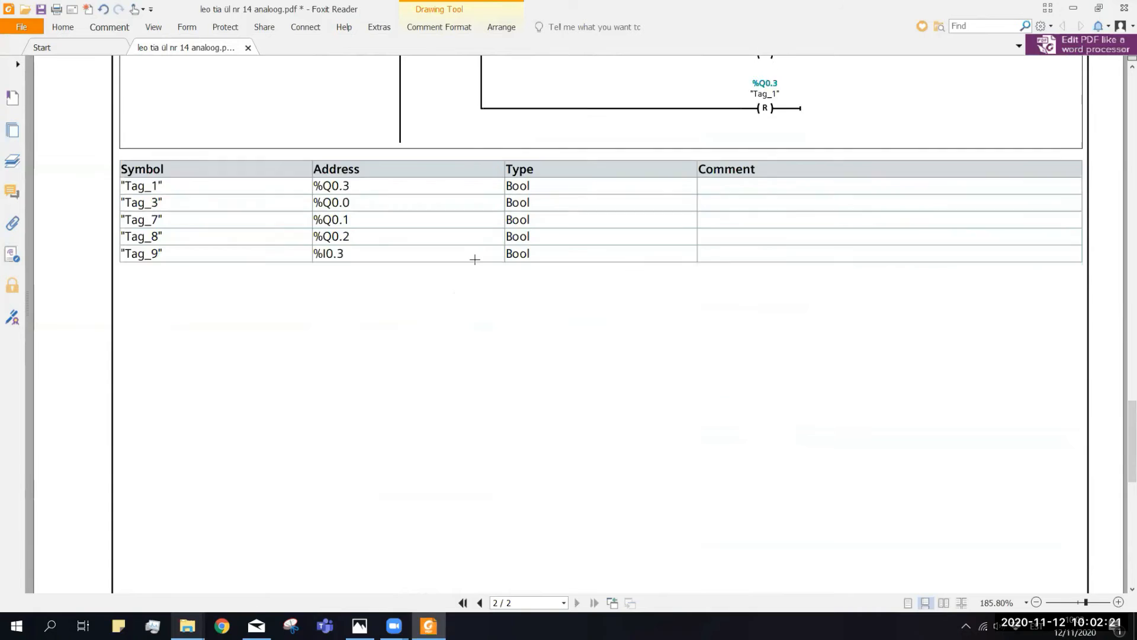
{"action": "scroll", "coordinate": [474, 356], "scroll_direction": "up", "scroll_amount": 15}
{"action": "scroll", "coordinate": [478, 386], "scroll_direction": "up", "scroll_amount": 10}
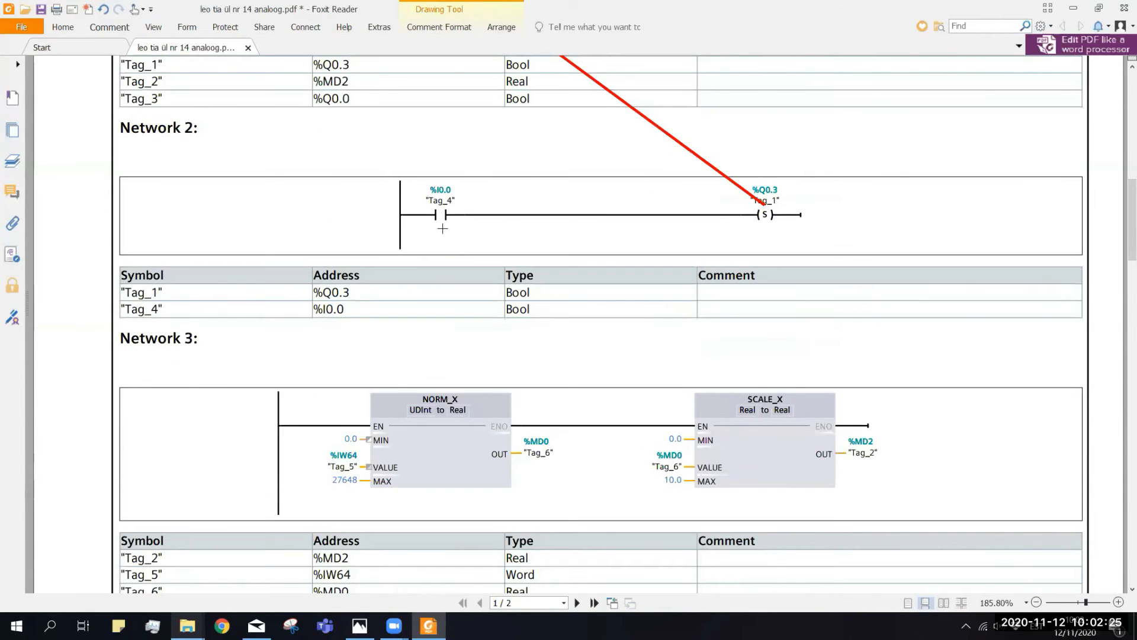
{"action": "scroll", "coordinate": [443, 228], "scroll_direction": "up", "scroll_amount": 2}
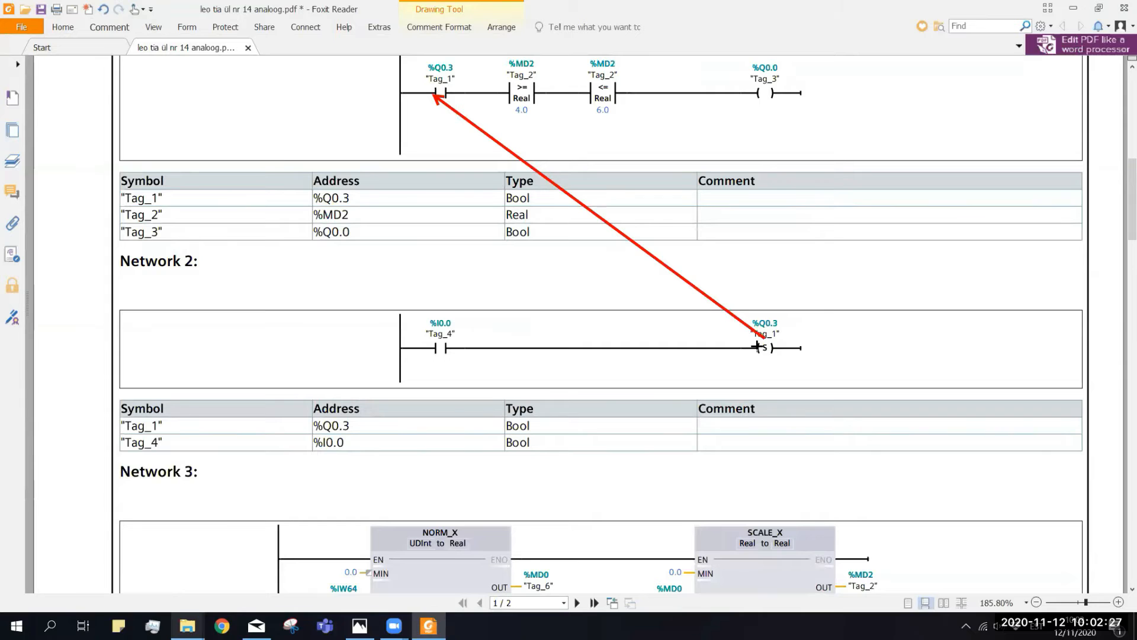
{"action": "scroll", "coordinate": [780, 357], "scroll_direction": "up", "scroll_amount": 1}
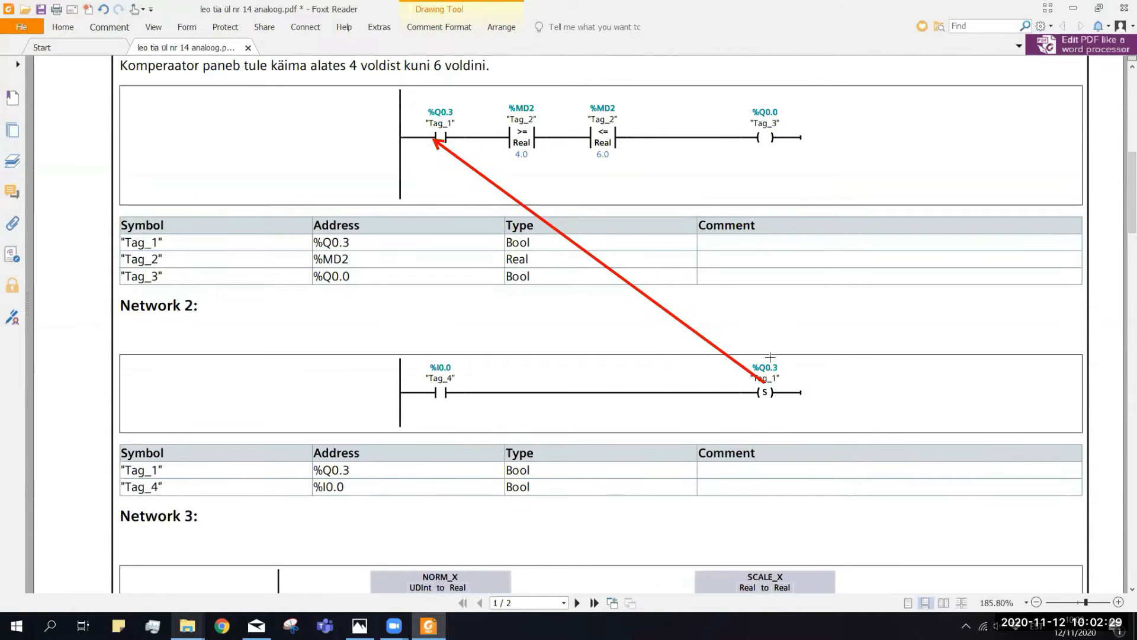
{"action": "scroll", "coordinate": [450, 133], "scroll_direction": "up", "scroll_amount": 4}
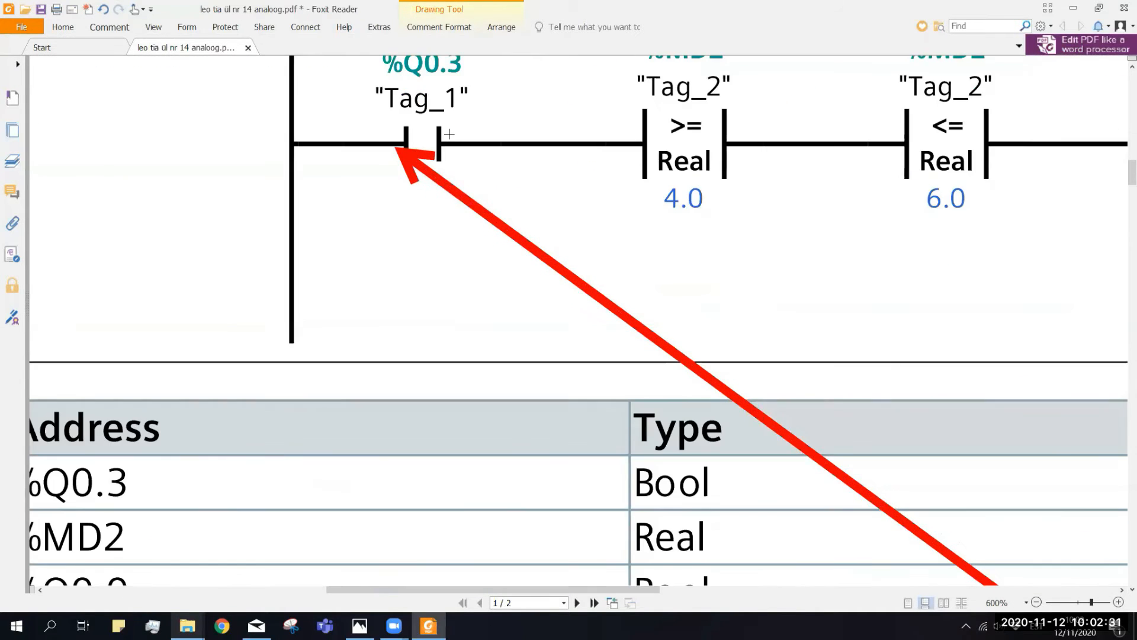
{"action": "scroll", "coordinate": [471, 135], "scroll_direction": "down", "scroll_amount": 2}
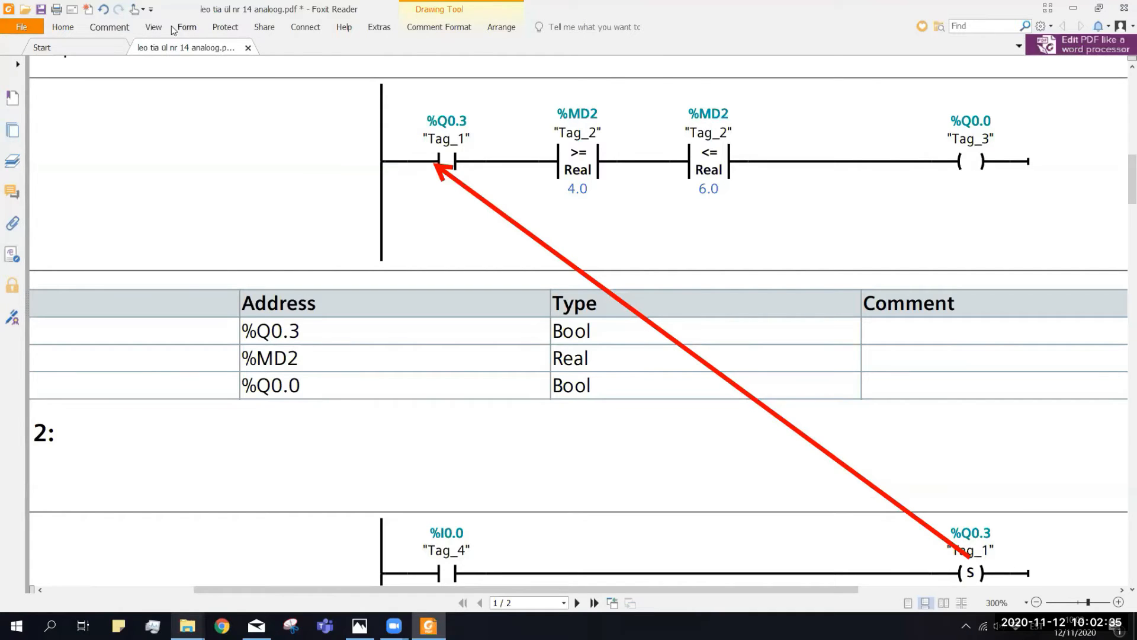
Step: Draw a short diagonal line across the Tag_1 contact in Network 1
{"action": "left_click", "coordinate": [110, 27]}
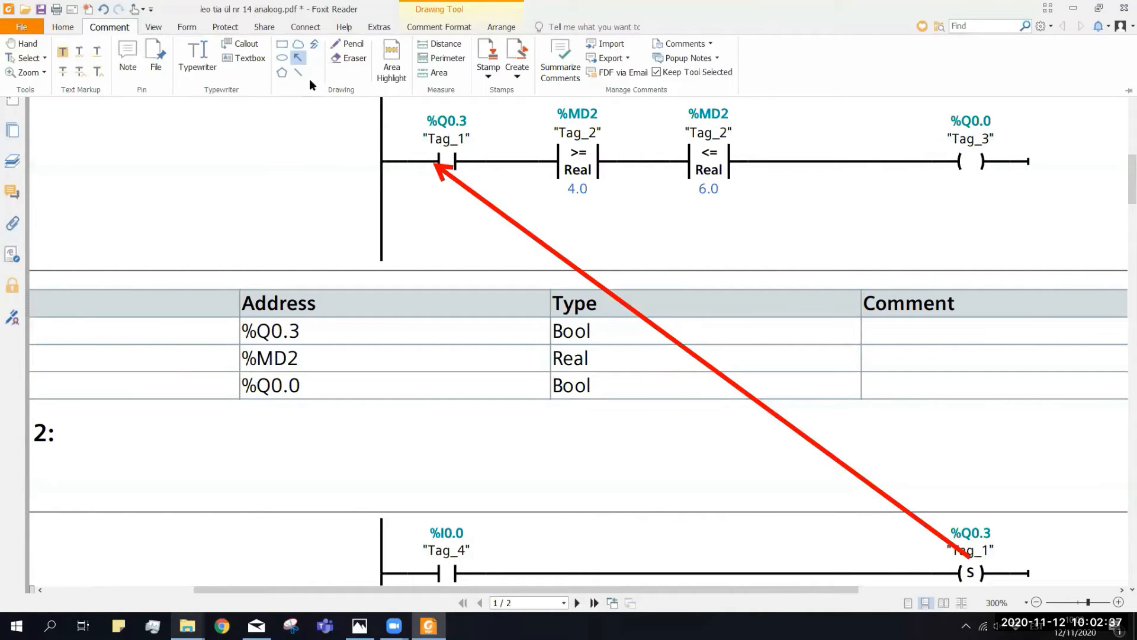
{"action": "left_click", "coordinate": [298, 59]}
{"action": "left_click_drag", "start_coordinate": [500, 198], "coordinate": [408, 131]}
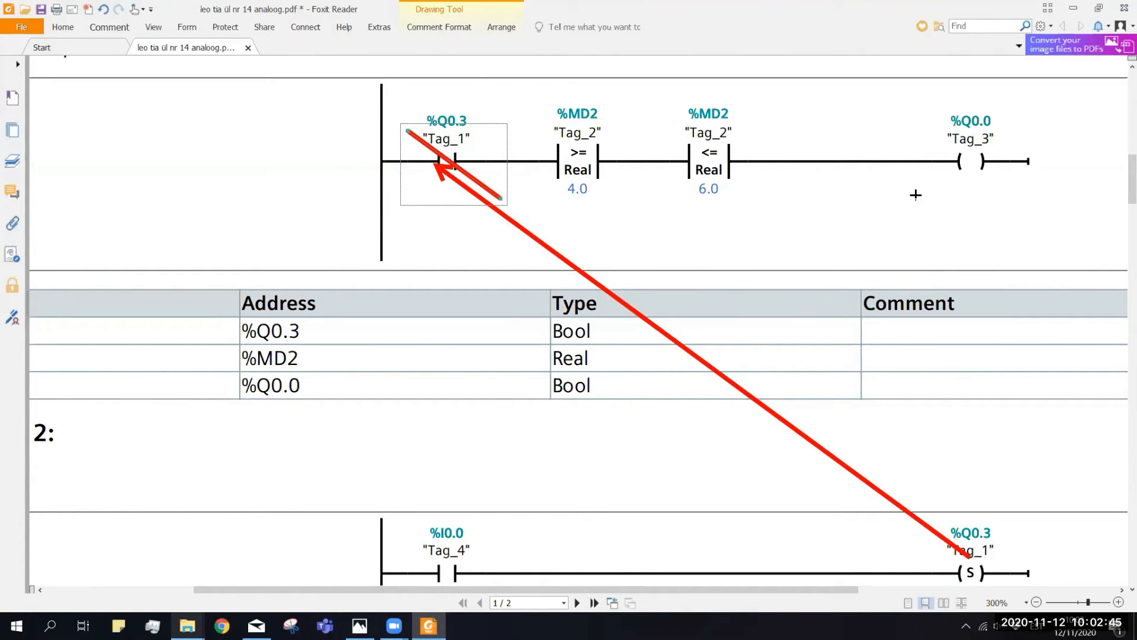
Step: Compare Network 1's contact and comparators with the I0.0 contact and %Q0.3 set coil in Network 2
{"action": "scroll", "coordinate": [972, 172], "scroll_direction": "down", "scroll_amount": 1}
{"action": "scroll", "coordinate": [972, 172], "scroll_direction": "up", "scroll_amount": 2}
{"action": "scroll", "coordinate": [793, 330], "scroll_direction": "down", "scroll_amount": 3}
{"action": "scroll", "coordinate": [768, 327], "scroll_direction": "down", "scroll_amount": 2}
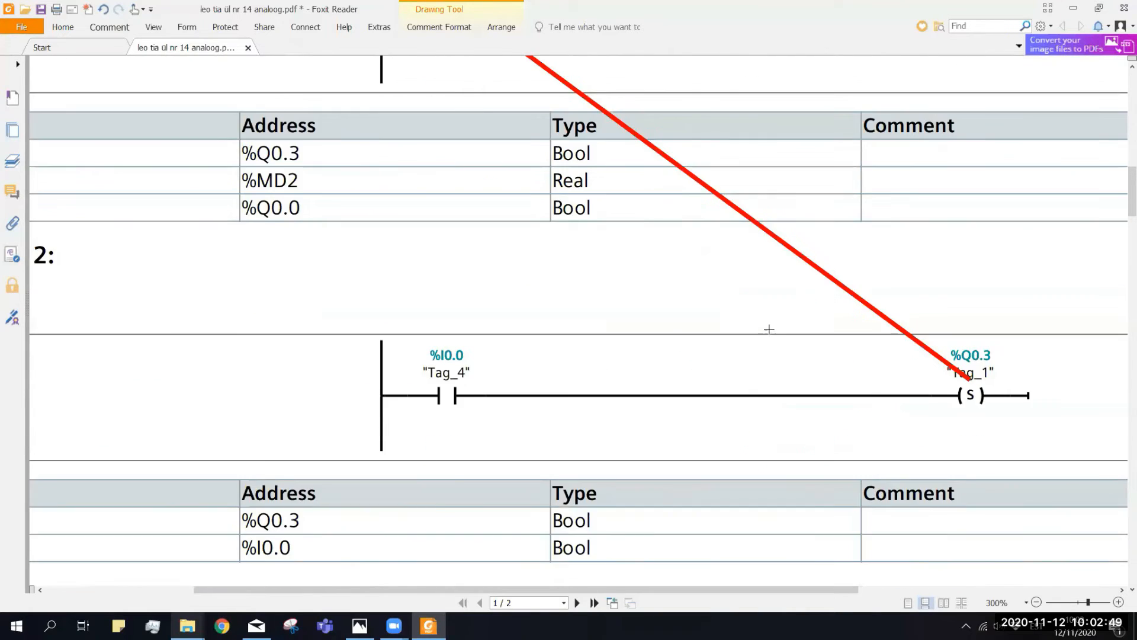
{"action": "scroll", "coordinate": [768, 330], "scroll_direction": "up", "scroll_amount": 2}
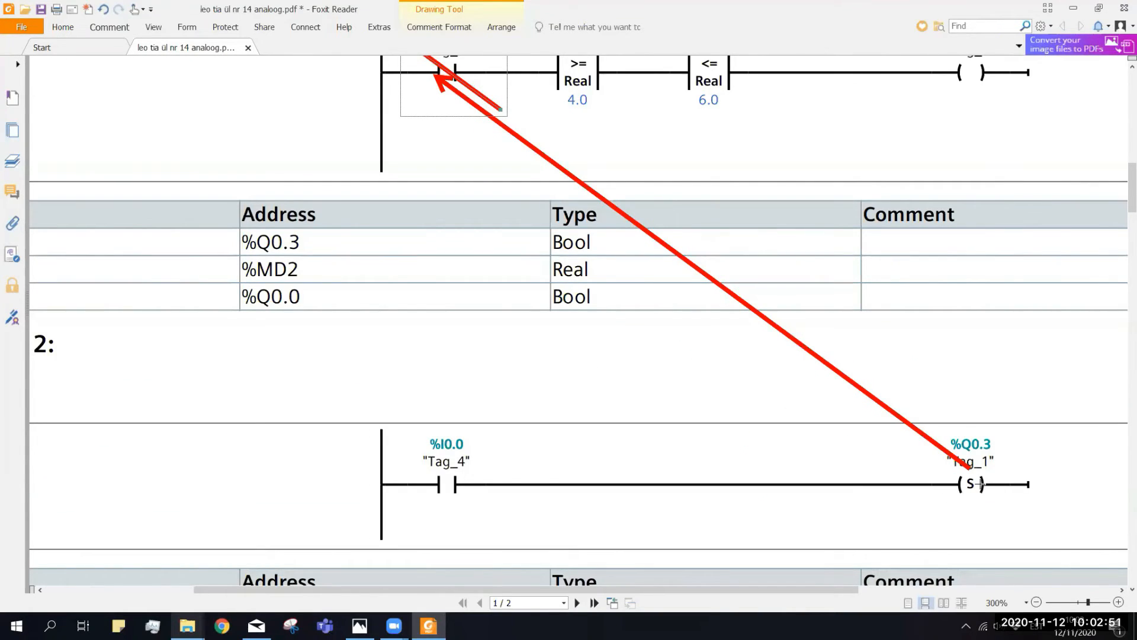
{"action": "scroll", "coordinate": [954, 472], "scroll_direction": "up", "scroll_amount": 3}
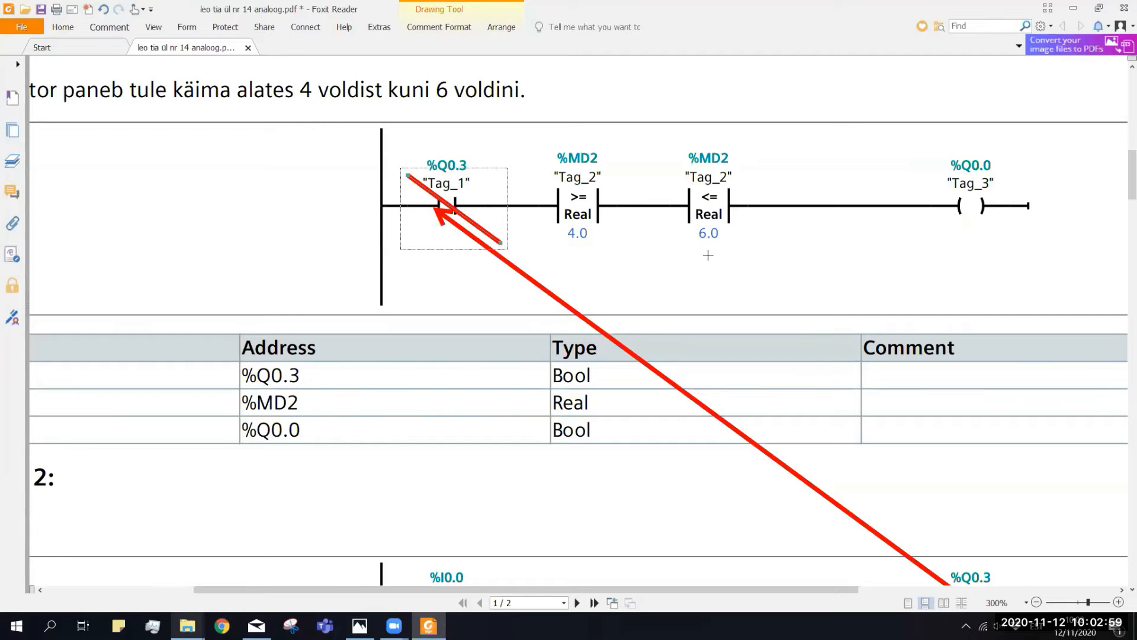
{"action": "scroll", "coordinate": [708, 255], "scroll_direction": "down", "scroll_amount": 10}
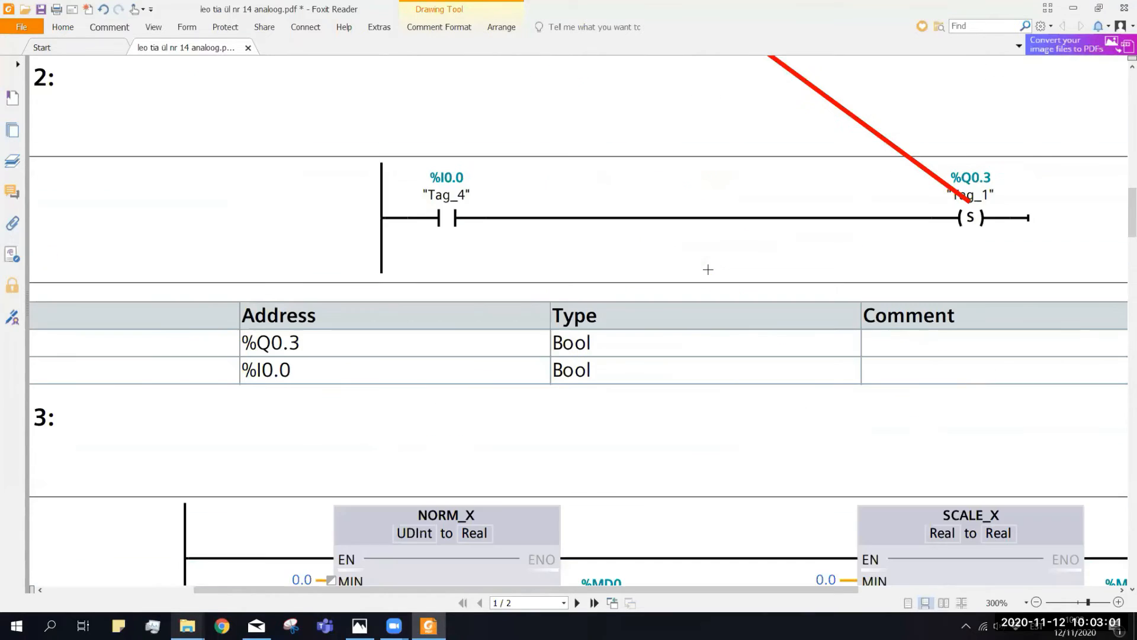
{"action": "scroll", "coordinate": [708, 269], "scroll_direction": "up", "scroll_amount": 5}
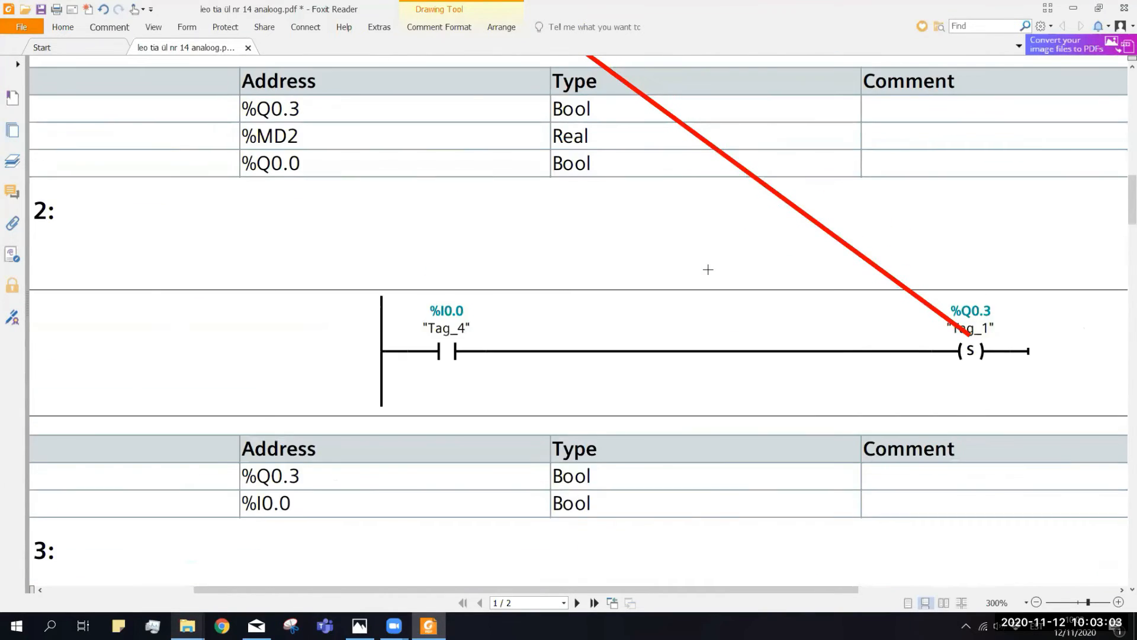
{"action": "scroll", "coordinate": [646, 88], "scroll_direction": "up", "scroll_amount": 3}
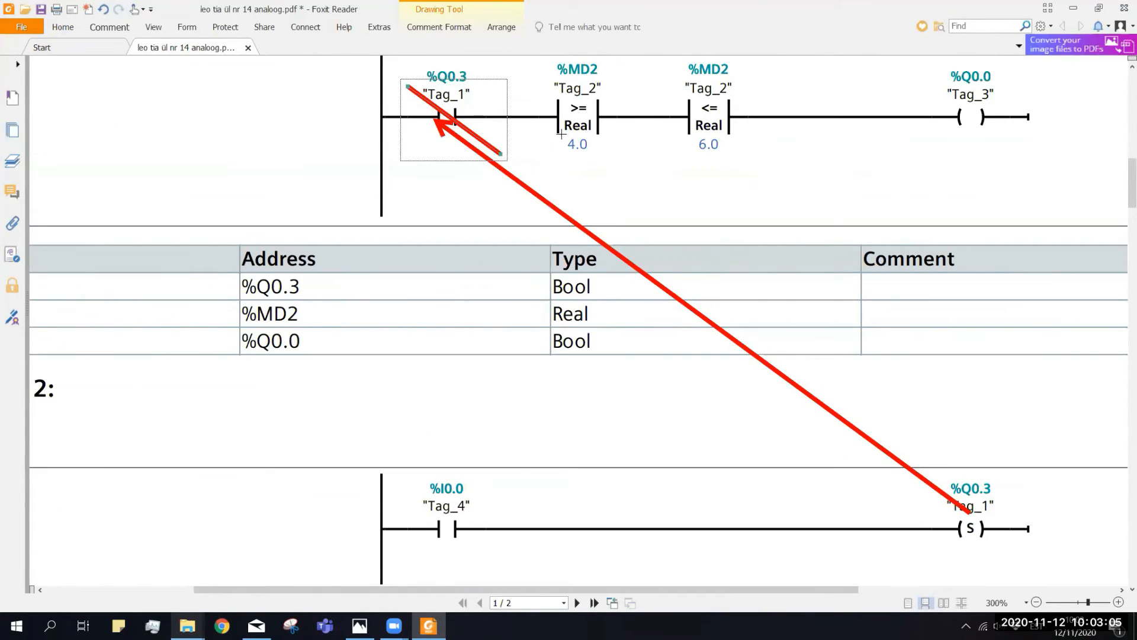
Step: Review the NORM_X and SCALE_X blocks in Network 3 and the comparator rungs in Networks 4, 5 and 6
{"action": "scroll", "coordinate": [687, 144], "scroll_direction": "down", "scroll_amount": 10}
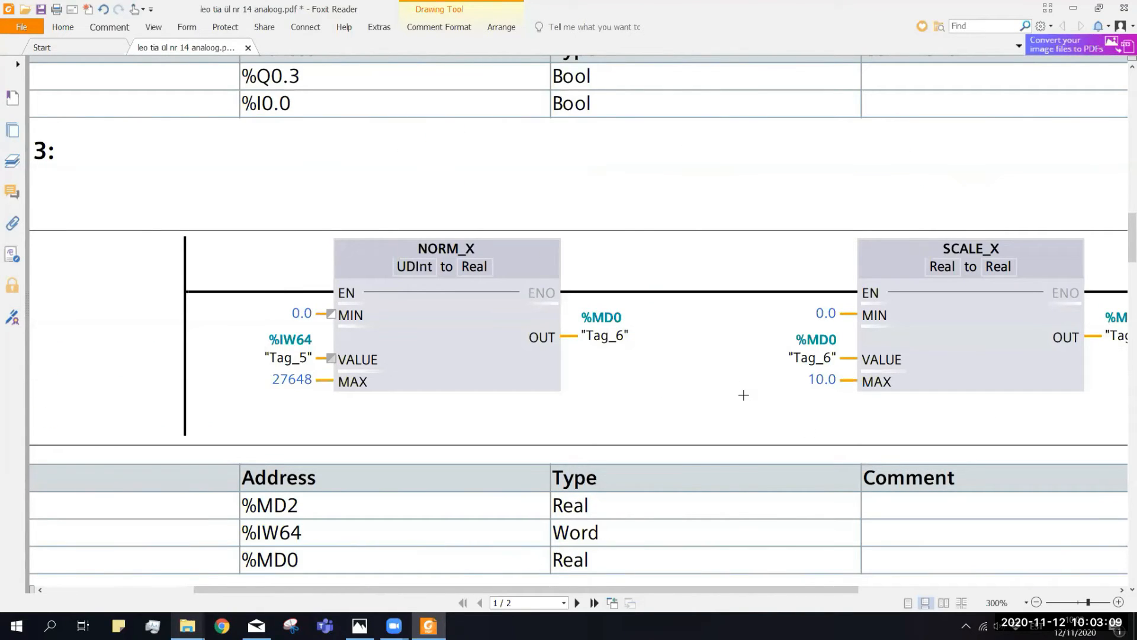
{"action": "scroll", "coordinate": [744, 395], "scroll_direction": "down", "scroll_amount": 1}
{"action": "scroll", "coordinate": [764, 382], "scroll_direction": "down", "scroll_amount": 6}
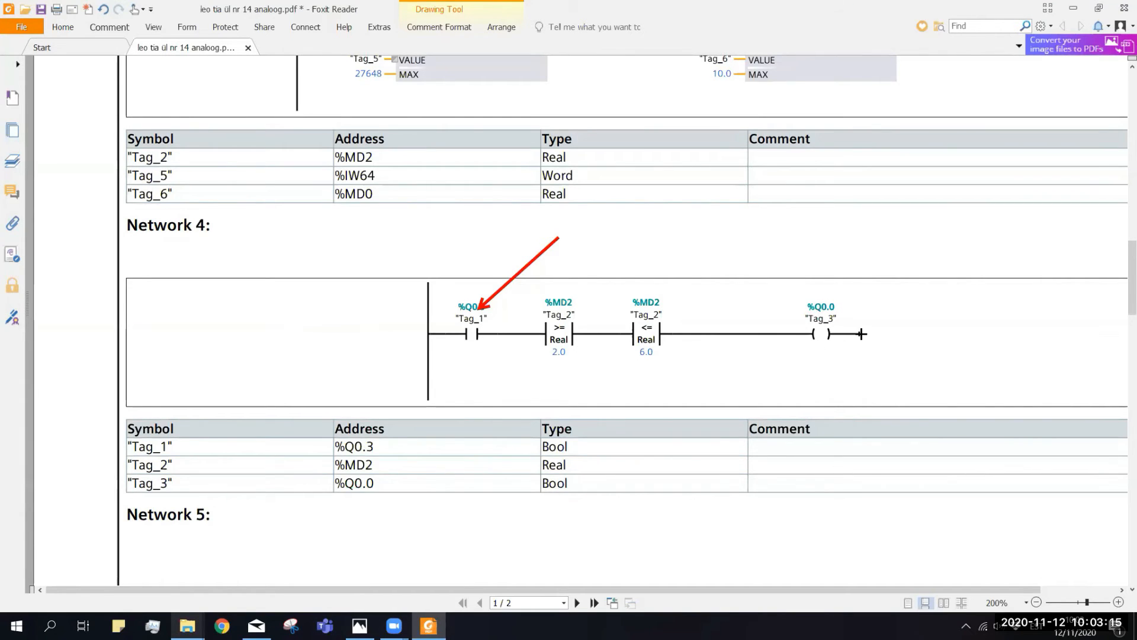
{"action": "scroll", "coordinate": [859, 333], "scroll_direction": "down", "scroll_amount": 6}
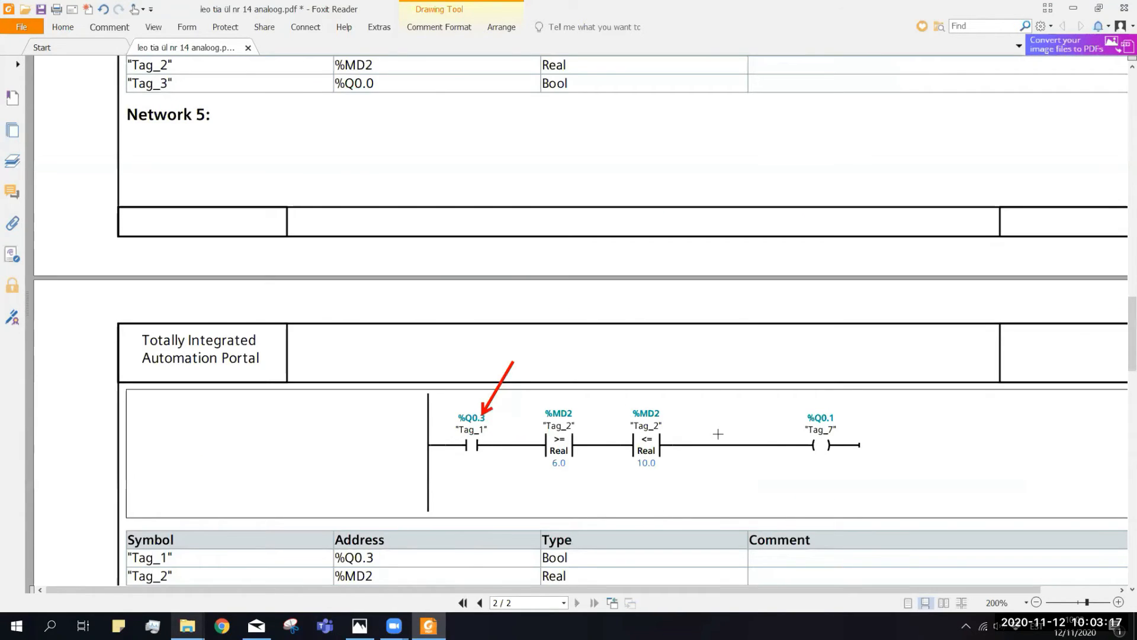
{"action": "scroll", "coordinate": [755, 408], "scroll_direction": "down", "scroll_amount": 5}
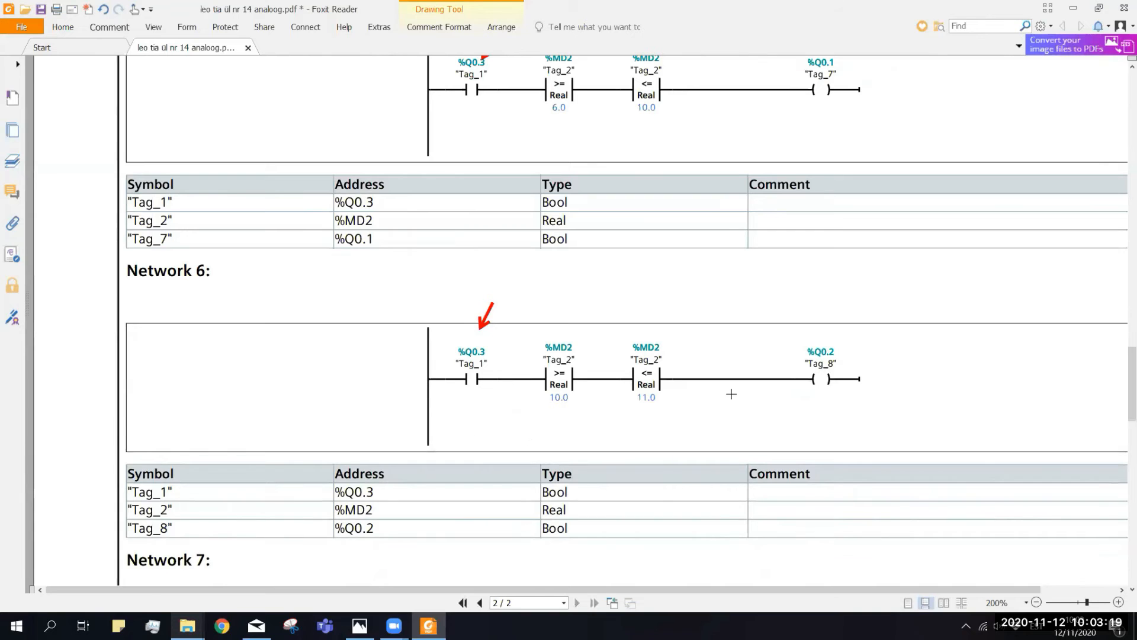
Step: Check the I0.3 contact and reset coils in Network 7, then compare the comparator rungs in Networks 6 and 5
{"action": "scroll", "coordinate": [699, 356], "scroll_direction": "down", "scroll_amount": 5}
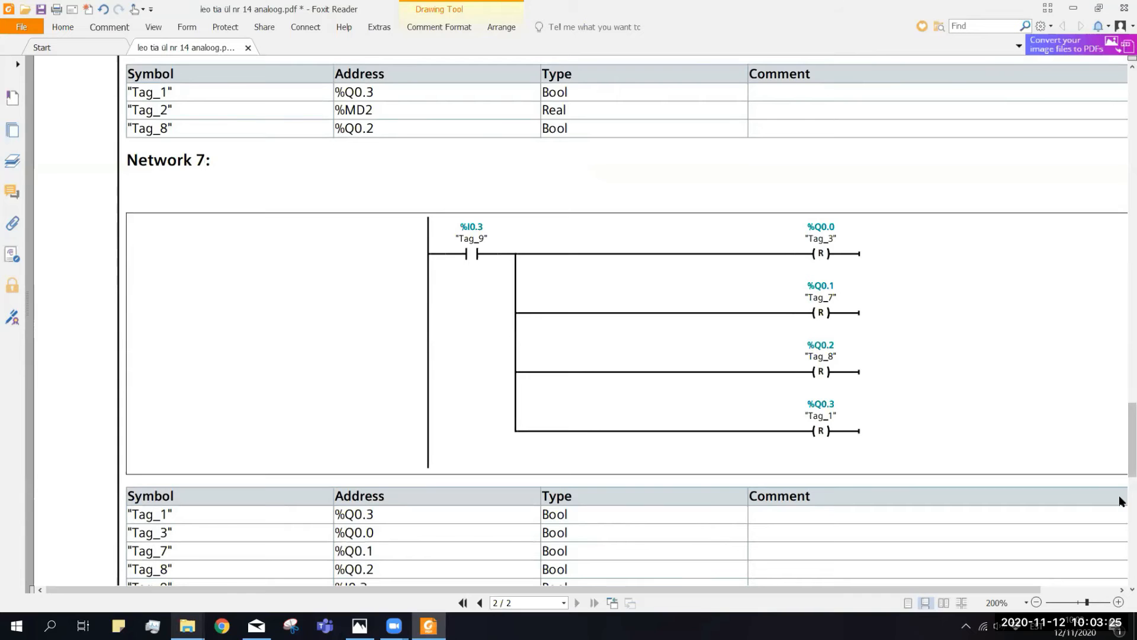
{"action": "scroll", "coordinate": [894, 306], "scroll_direction": "up", "scroll_amount": 5}
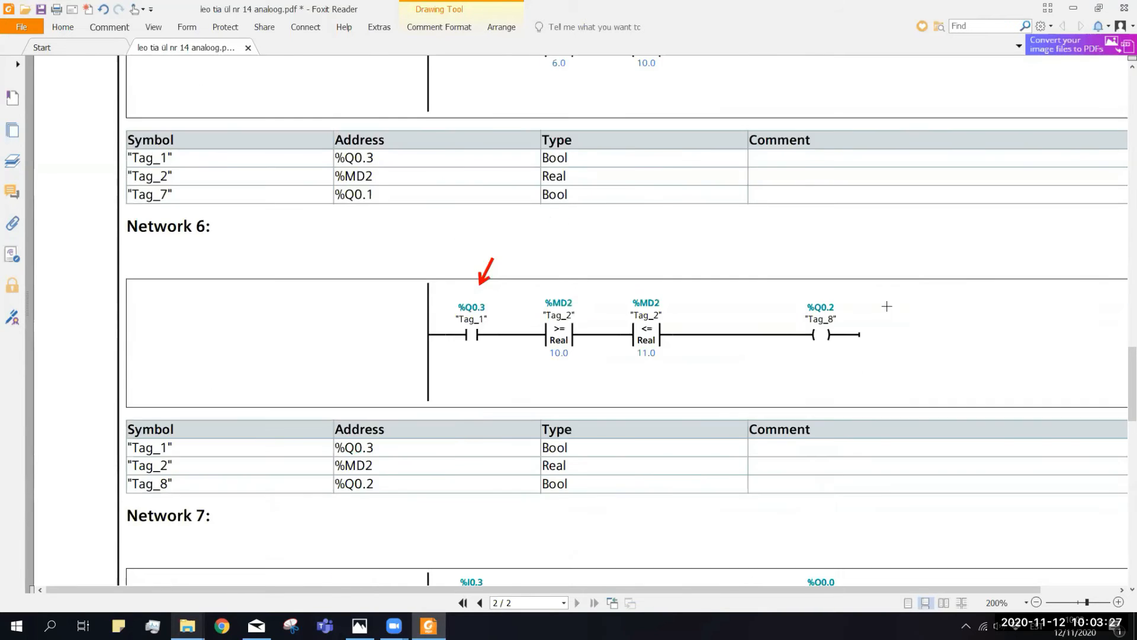
{"action": "scroll", "coordinate": [887, 306], "scroll_direction": "up", "scroll_amount": 2}
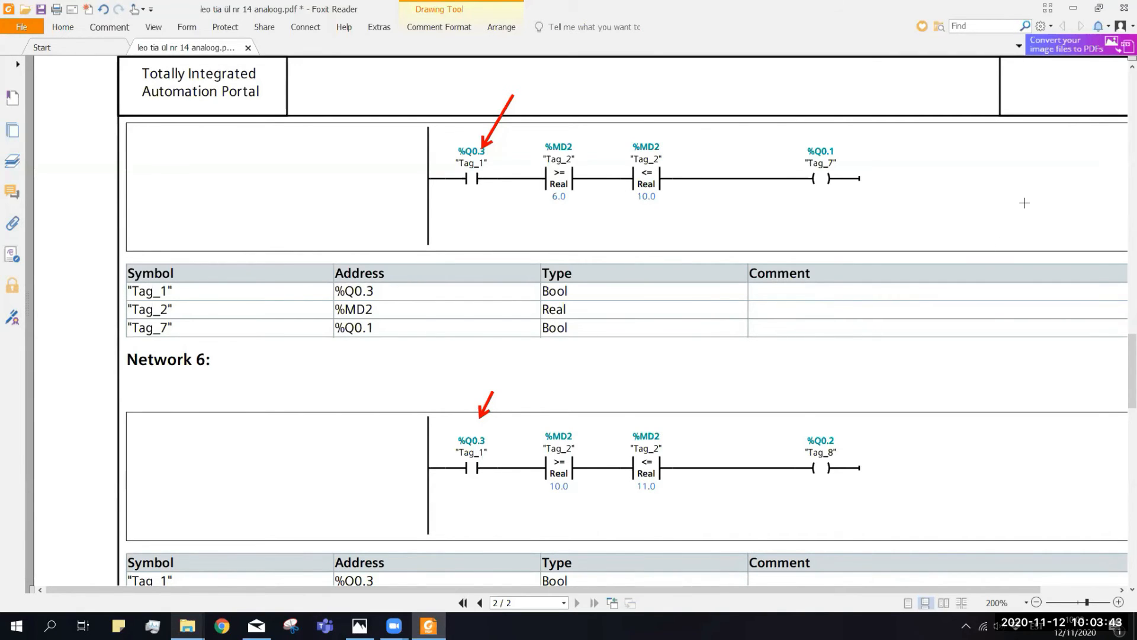
Step: Trace the %MD2 output of SCALE_X in Network 3 through the Tag_1 contacts and comparator limits of Networks 4, 5 and 6
{"action": "scroll", "coordinate": [1024, 202], "scroll_direction": "up", "scroll_amount": 15}
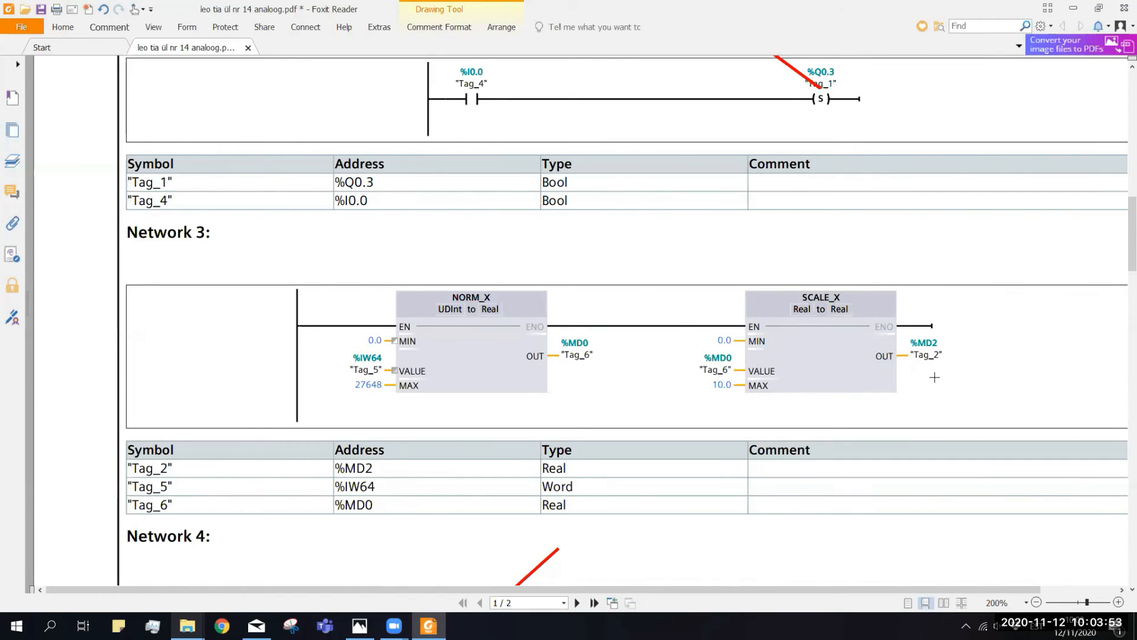
{"action": "scroll", "coordinate": [951, 367], "scroll_direction": "down", "scroll_amount": 3}
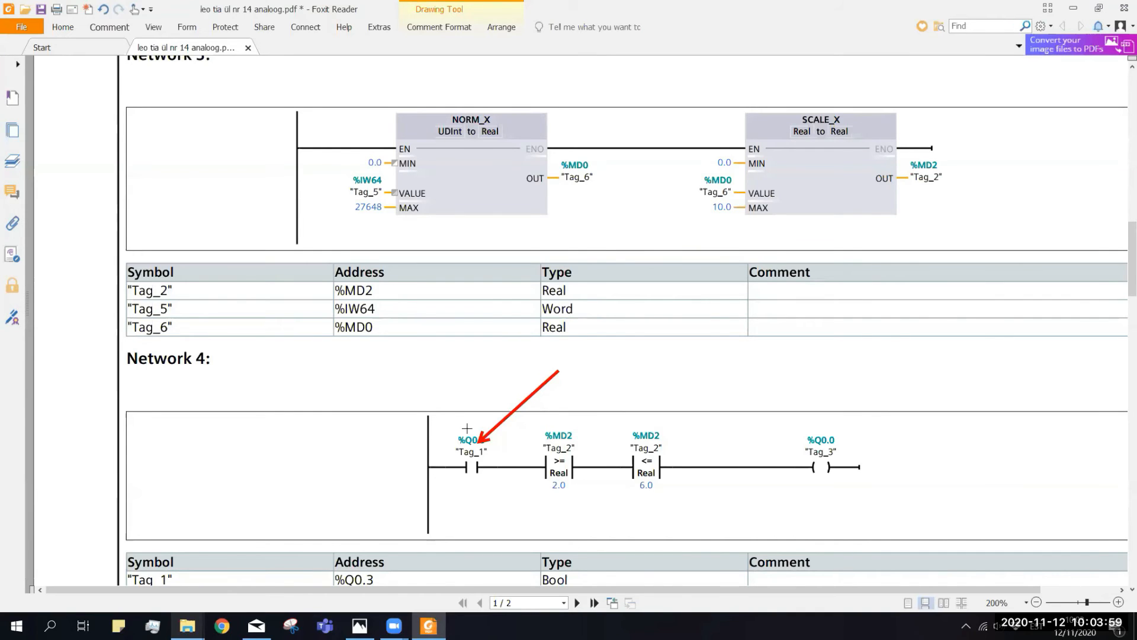
{"action": "scroll", "coordinate": [829, 427], "scroll_direction": "down", "scroll_amount": 2}
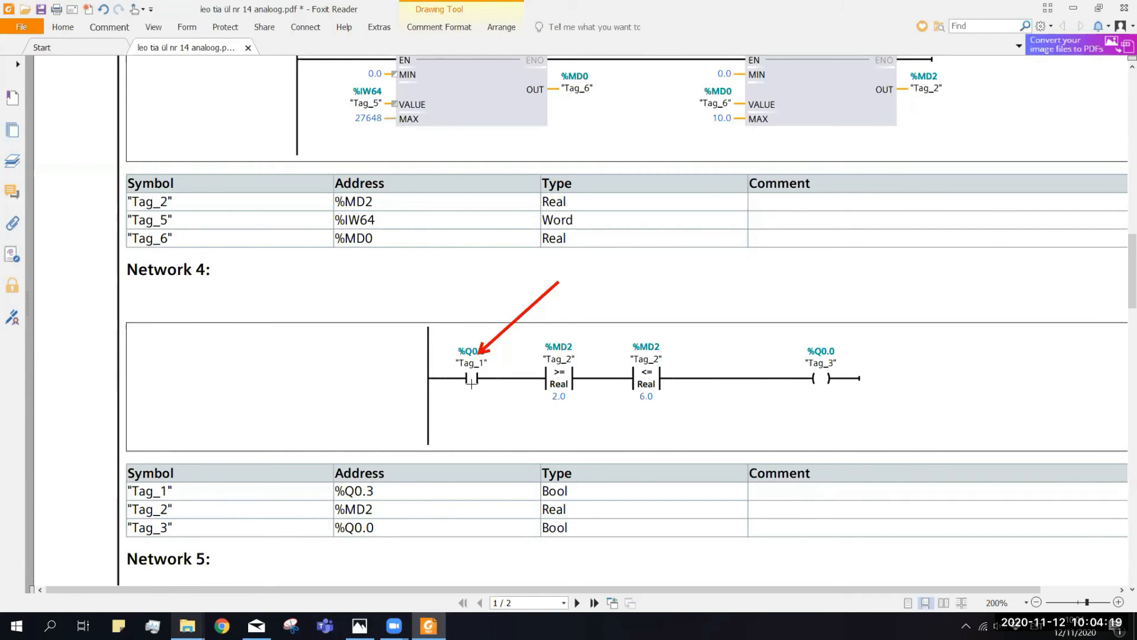
{"action": "scroll", "coordinate": [488, 385], "scroll_direction": "down", "scroll_amount": 5}
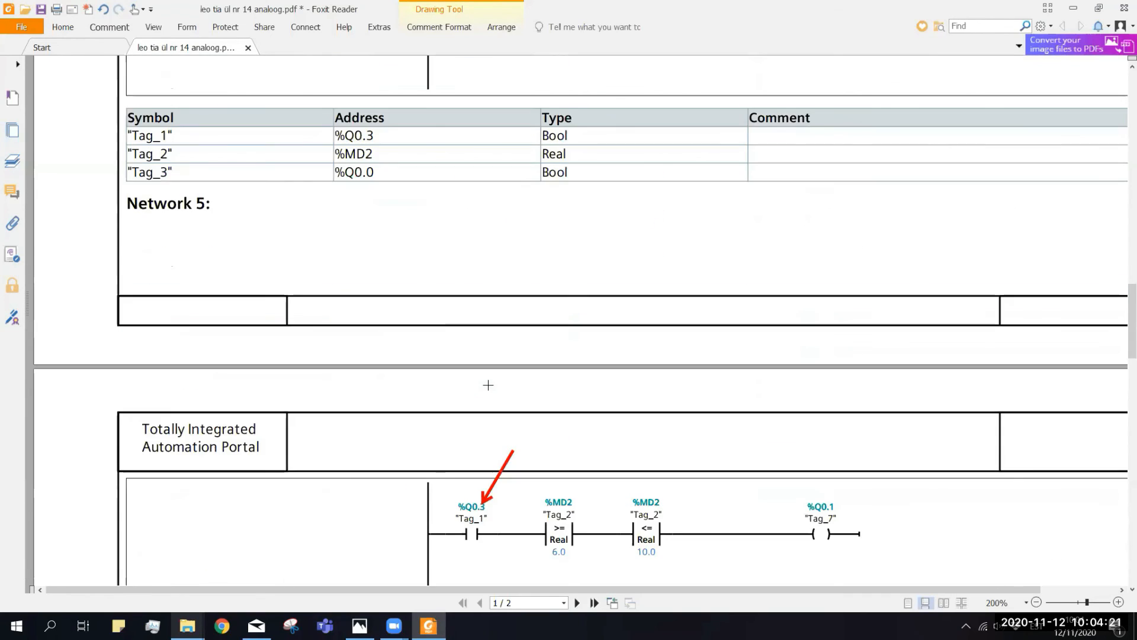
{"action": "scroll", "coordinate": [488, 385], "scroll_direction": "up", "scroll_amount": 5}
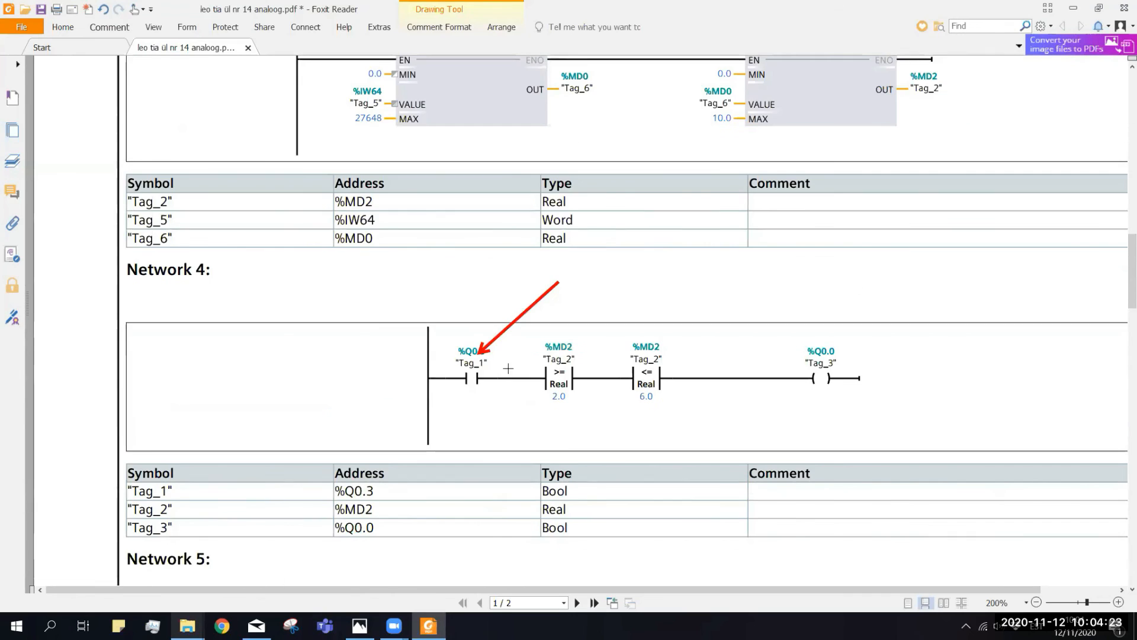
{"action": "scroll", "coordinate": [891, 366], "scroll_direction": "down", "scroll_amount": 15}
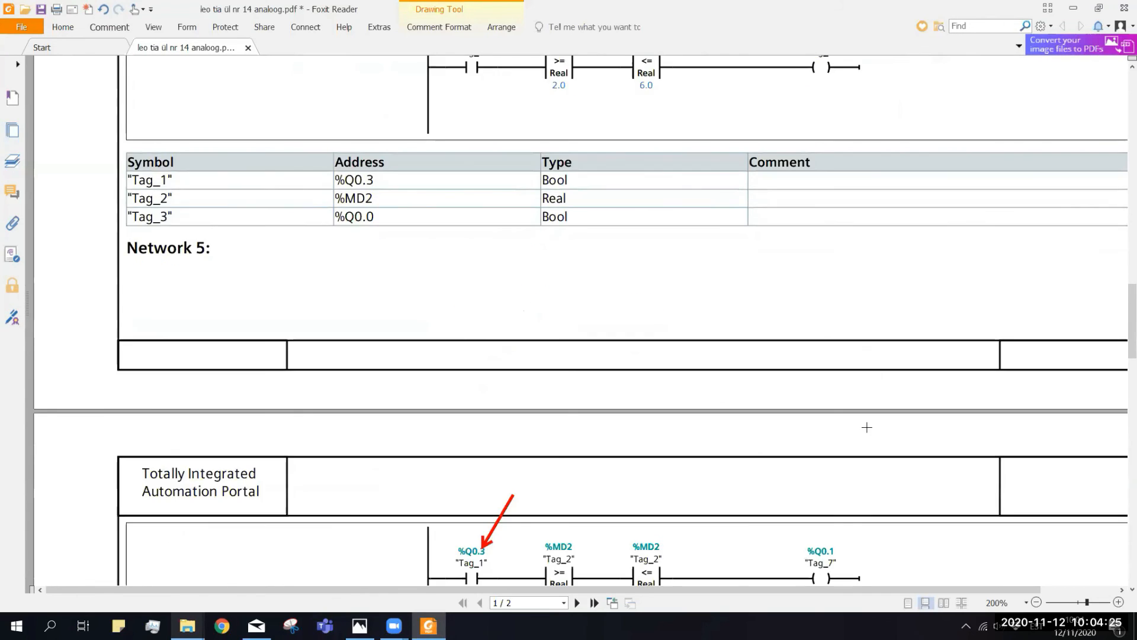
{"action": "scroll", "coordinate": [821, 407], "scroll_direction": "down", "scroll_amount": 3}
{"action": "scroll", "coordinate": [821, 407], "scroll_direction": "up", "scroll_amount": 4}
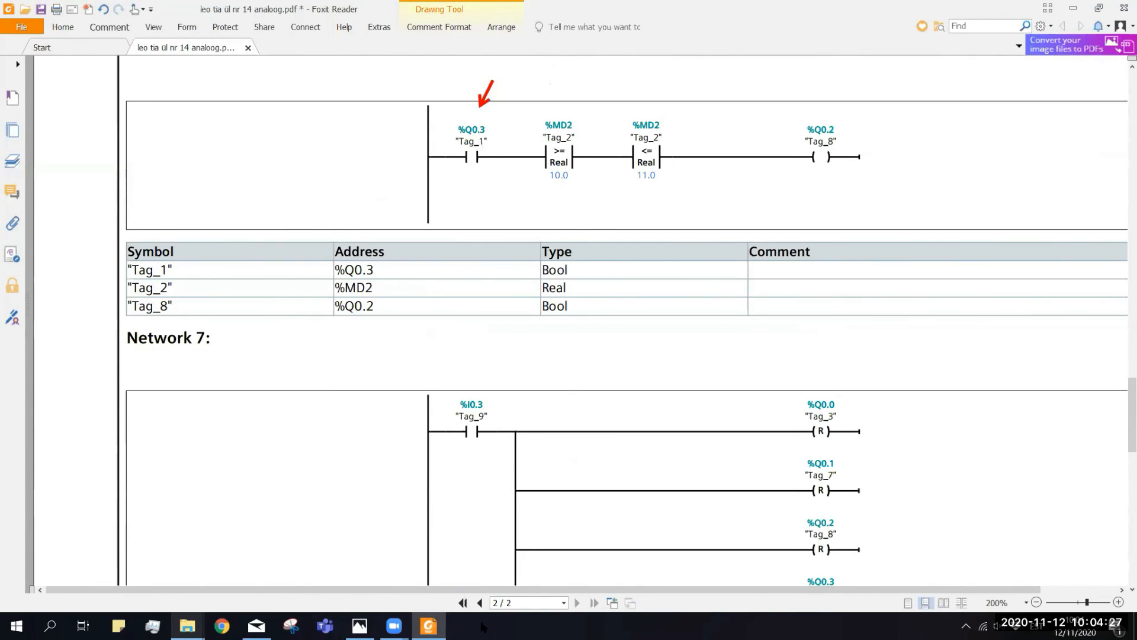
Step: Switch to the Photos app and browse back through the training board pictures to IMG_7358.JPG, showing the switches, LEDs and analog knobs
{"action": "left_click", "coordinate": [360, 625]}
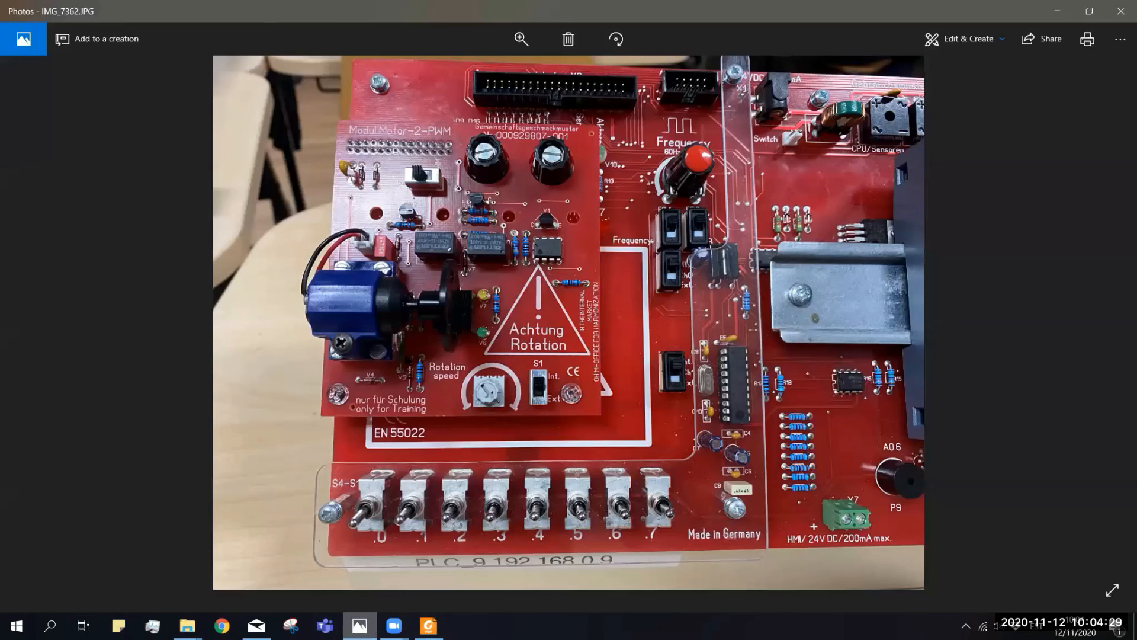
{"action": "left_click", "coordinate": [35, 333]}
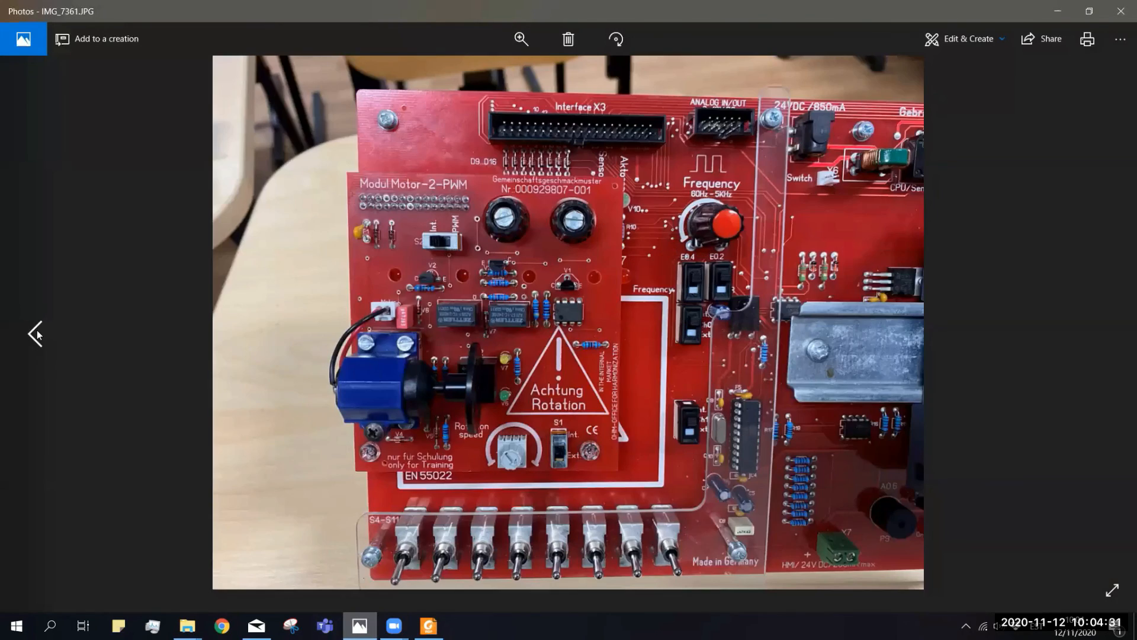
{"action": "left_click", "coordinate": [36, 333]}
{"action": "left_click", "coordinate": [37, 333]}
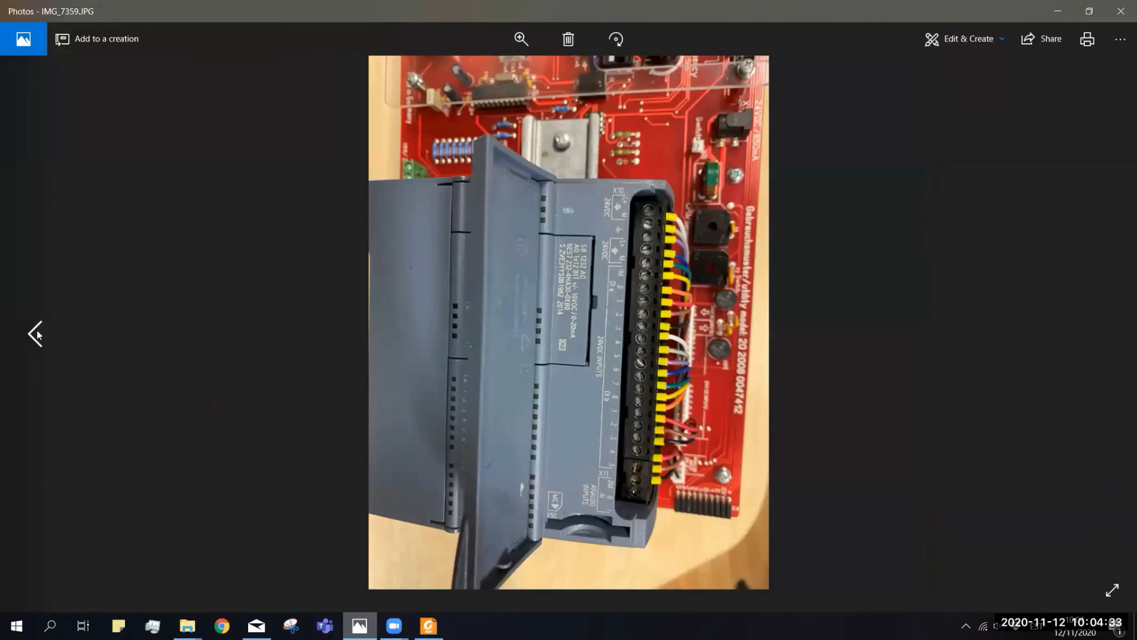
{"action": "left_click", "coordinate": [36, 333]}
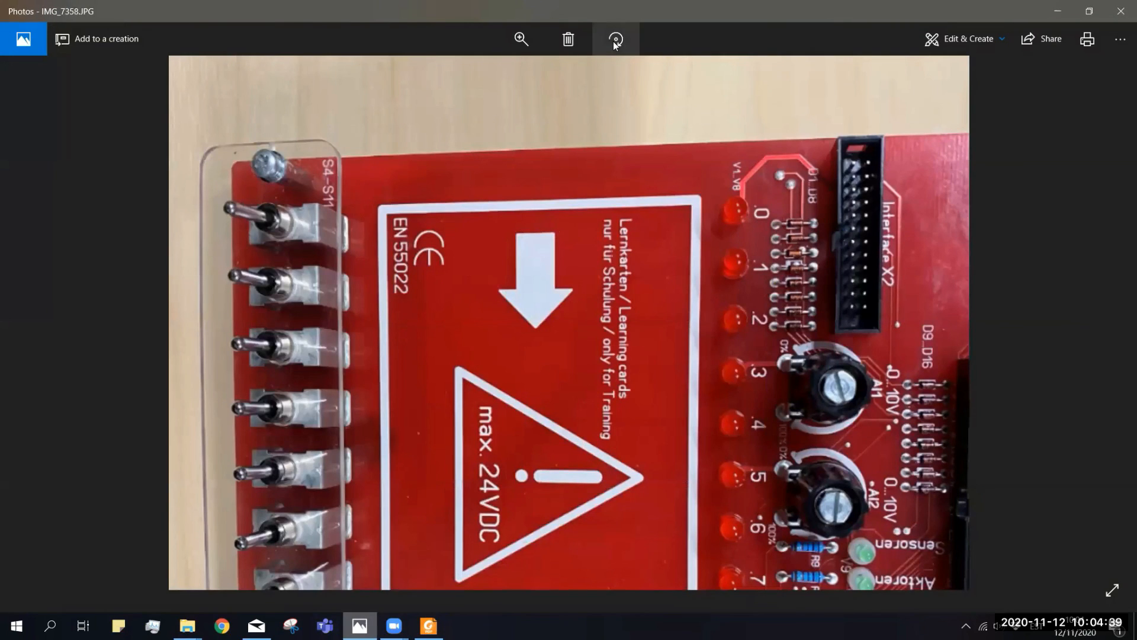
Step: Return to the PDF in Foxit Reader and review Network 7's reset coils and symbol table down to the end
{"action": "left_click", "coordinate": [439, 626]}
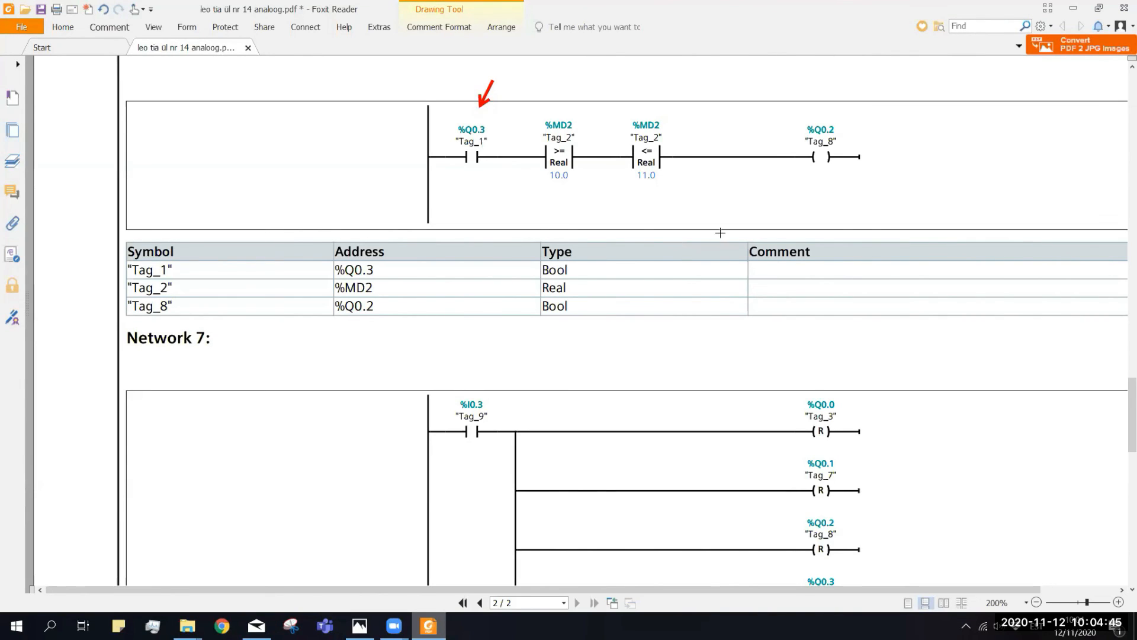
{"action": "scroll", "coordinate": [714, 233], "scroll_direction": "down", "scroll_amount": 3}
{"action": "scroll", "coordinate": [721, 233], "scroll_direction": "down", "scroll_amount": 3}
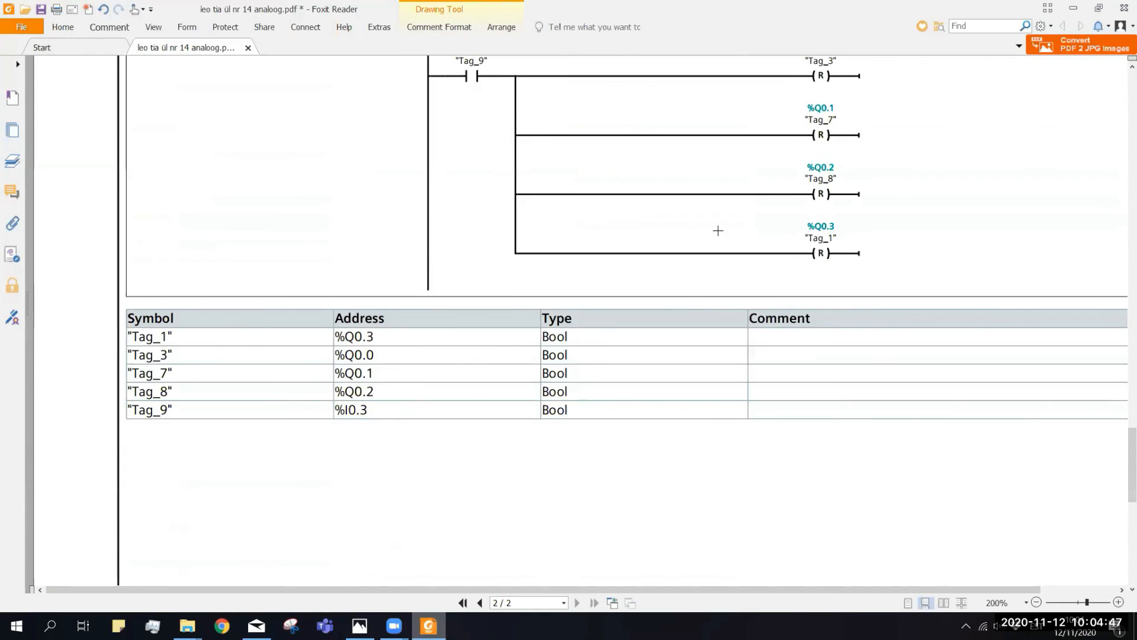
{"action": "scroll", "coordinate": [711, 225], "scroll_direction": "down", "scroll_amount": 5}
{"action": "scroll", "coordinate": [711, 225], "scroll_direction": "up", "scroll_amount": 10}
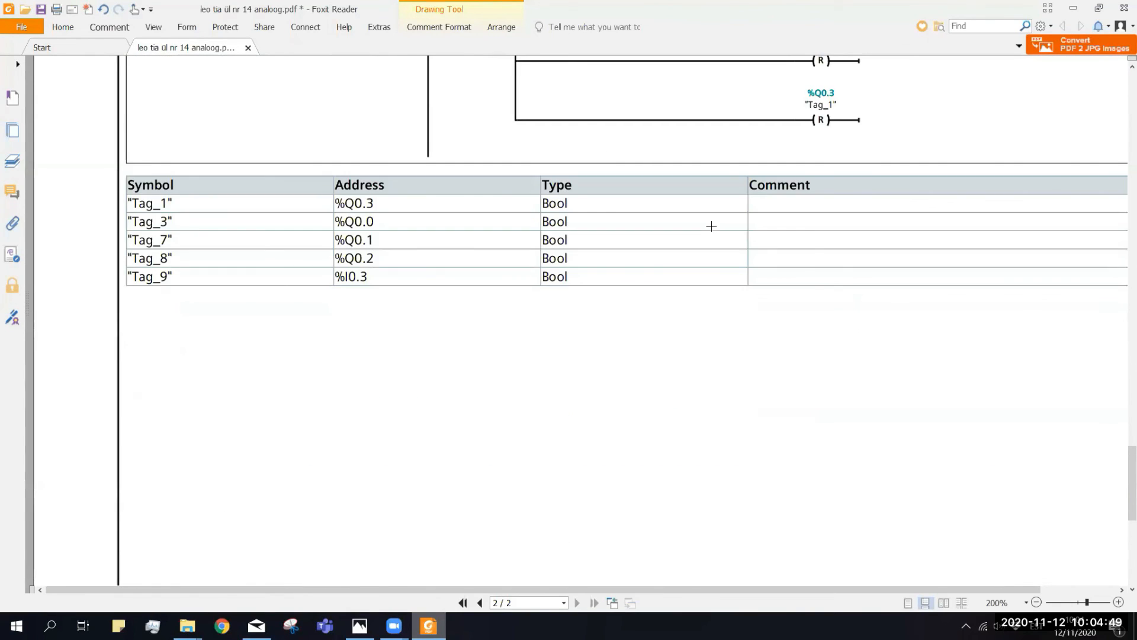